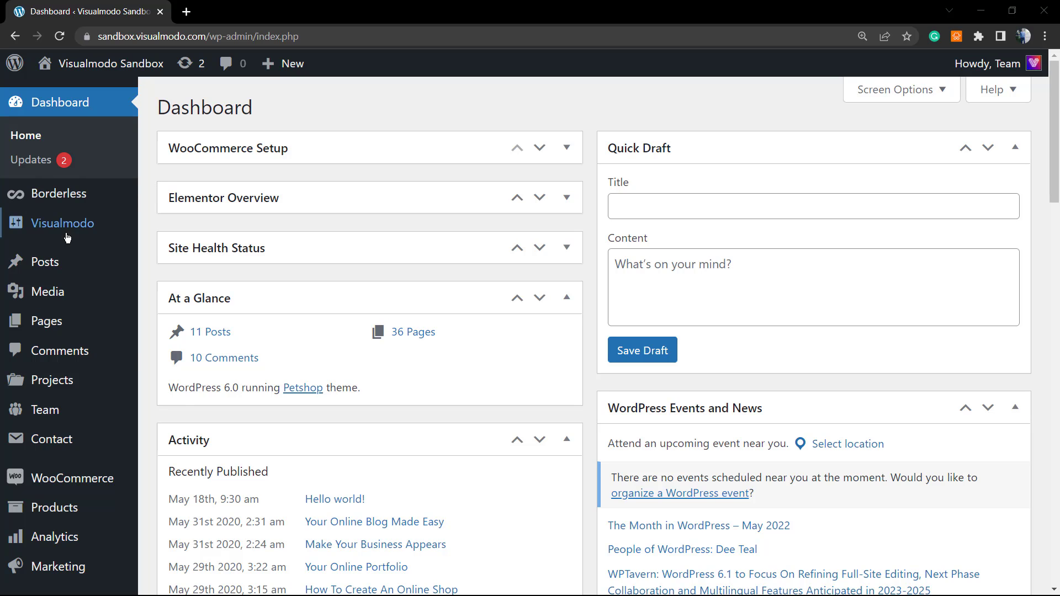
# - Open the front page named Home from the list of all pages for editing
pyautogui.moveTo(62, 319)
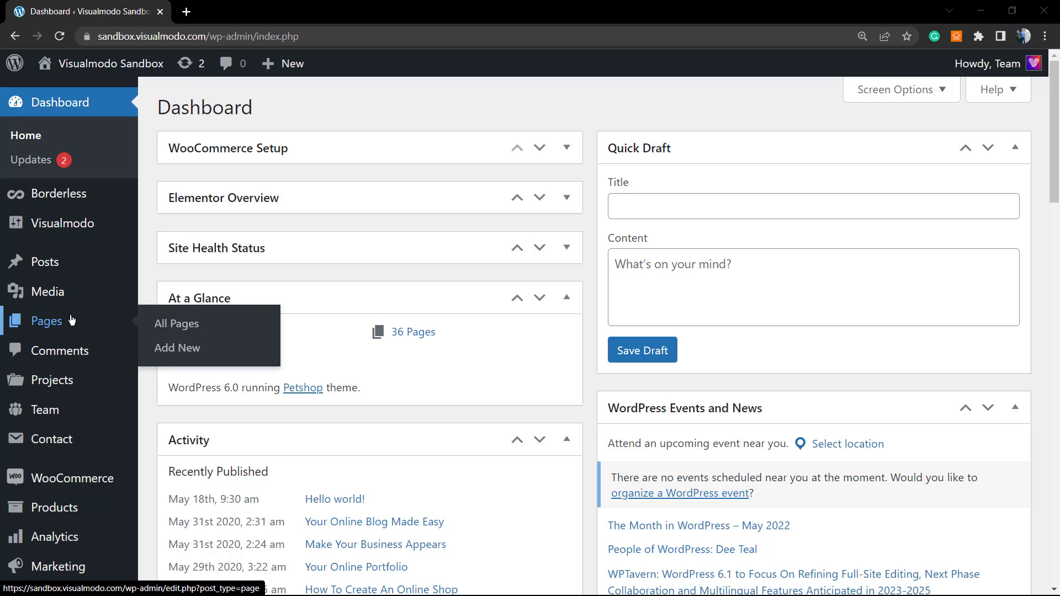
pyautogui.click(179, 325)
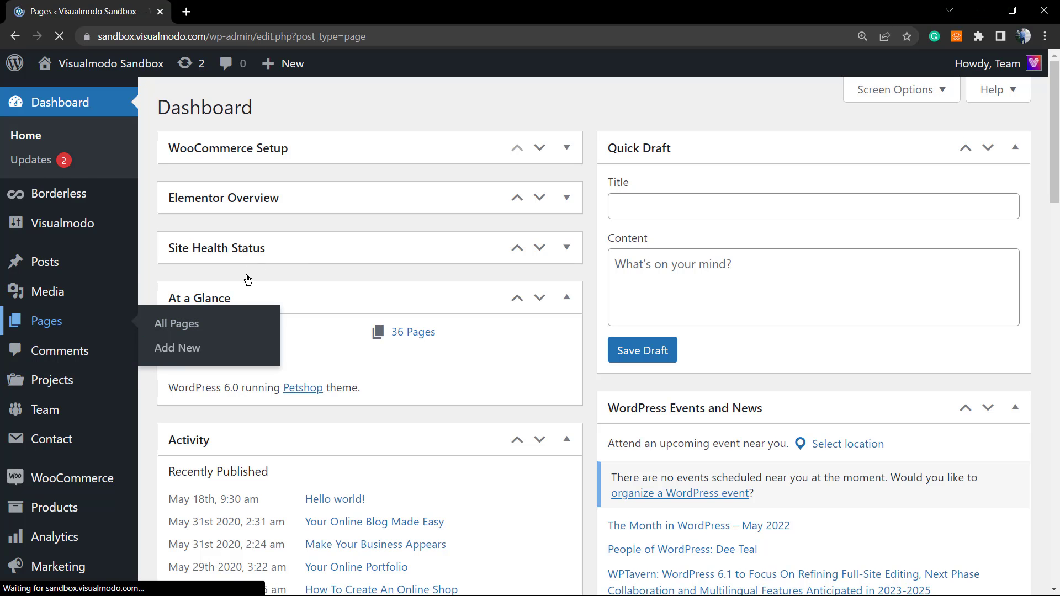
pyautogui.scroll(-10, 265, 312)
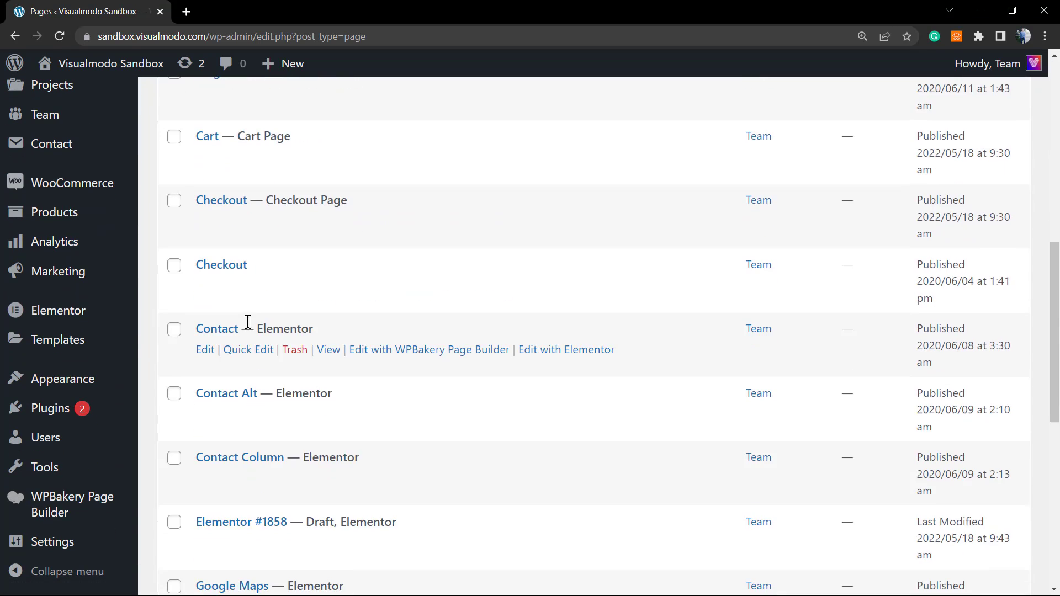
pyautogui.scroll(-6, 248, 322)
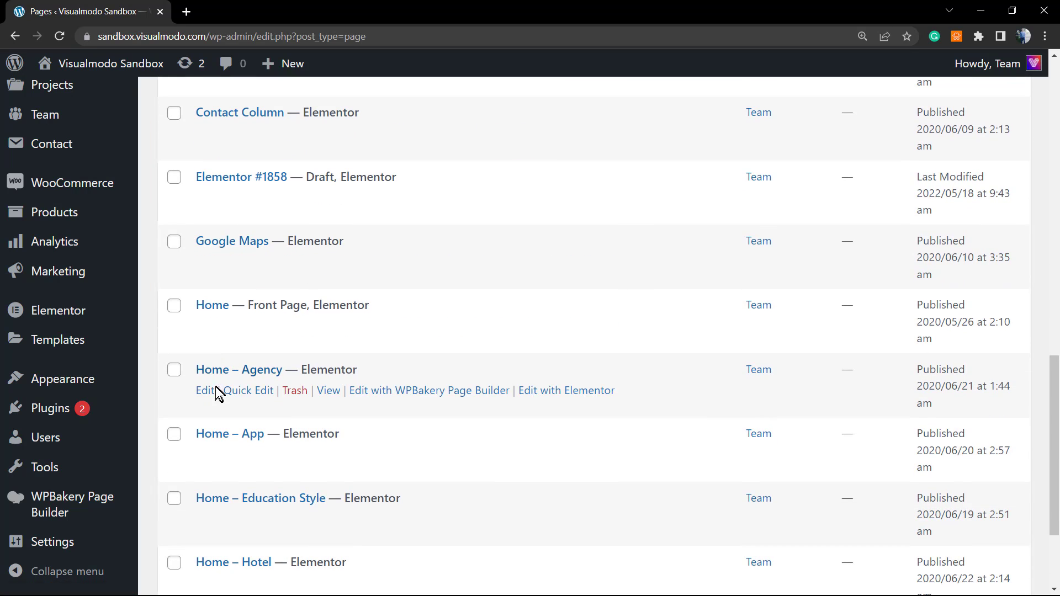
pyautogui.click(207, 307)
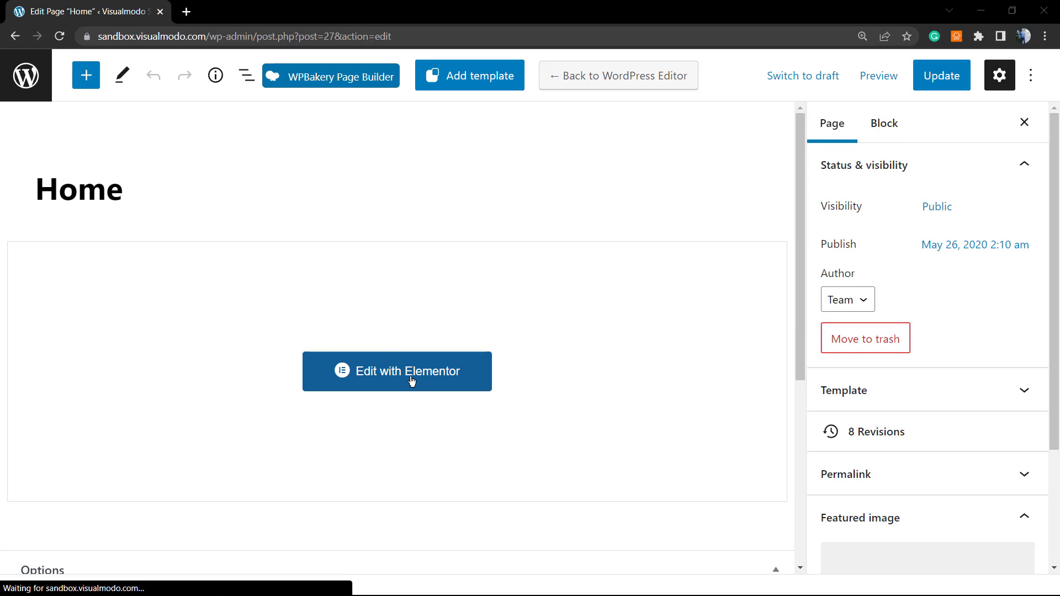
# - Open the pages list in a separate browser tab and visit the live site from there
pyautogui.rightClick(11, 74)
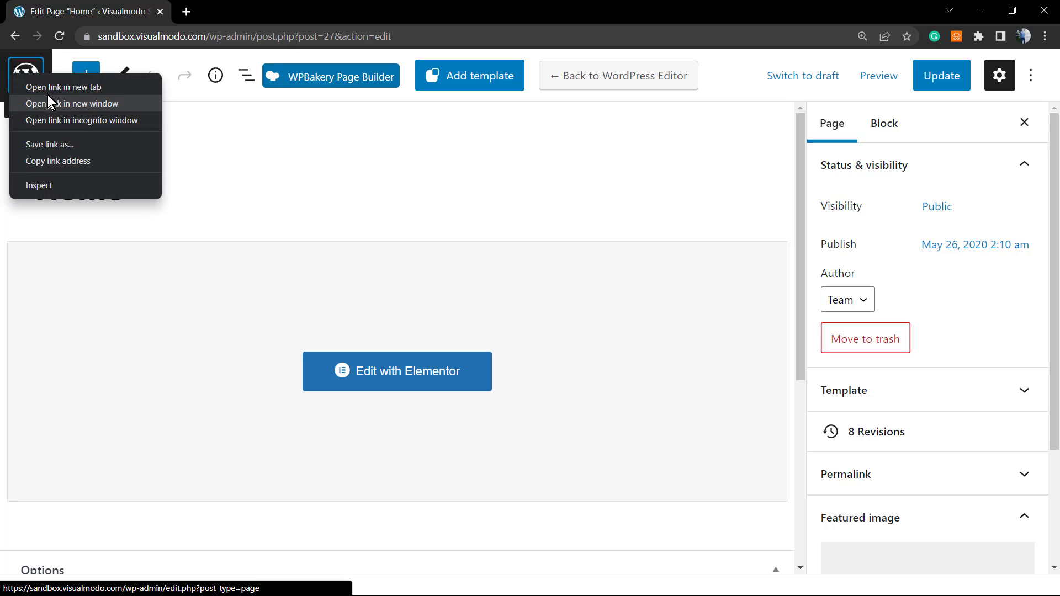
pyautogui.click(48, 88)
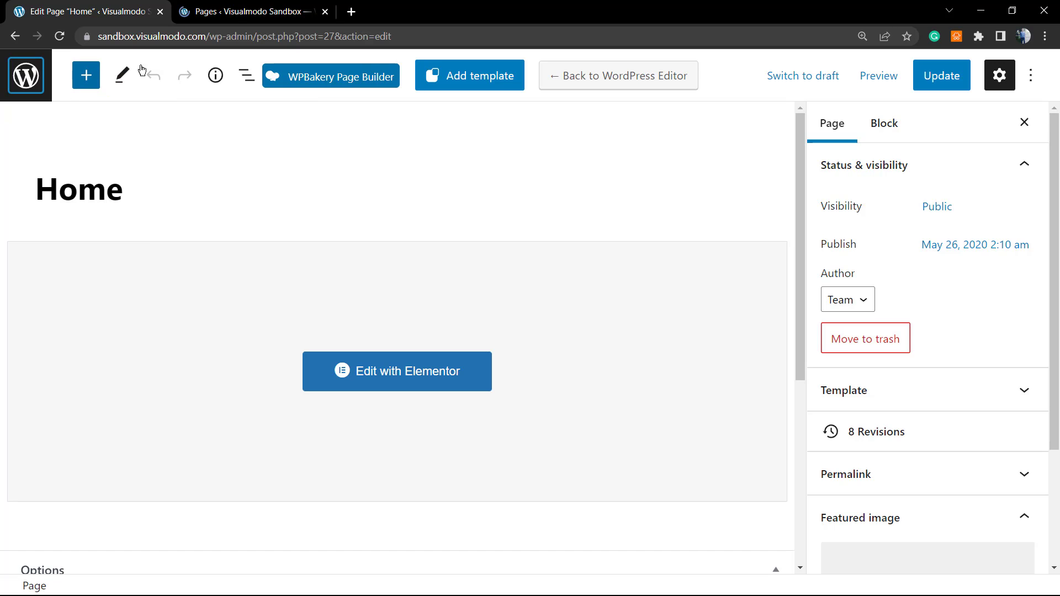
pyautogui.click(236, 11)
pyautogui.moveTo(93, 73)
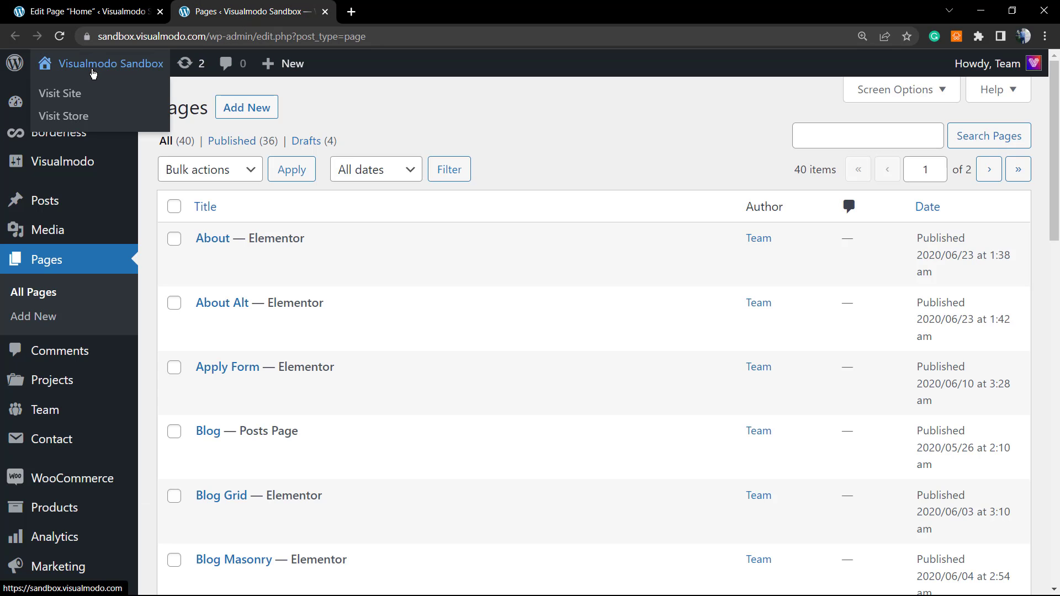
pyautogui.click(97, 93)
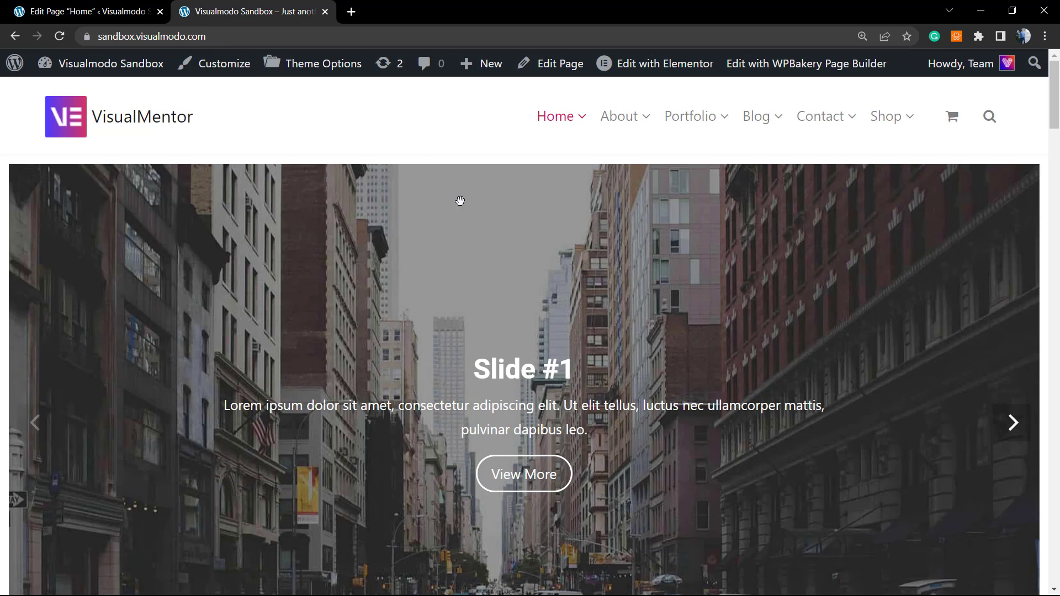
# - Open the live home page in the Elementor editor
pyautogui.moveTo(671, 65)
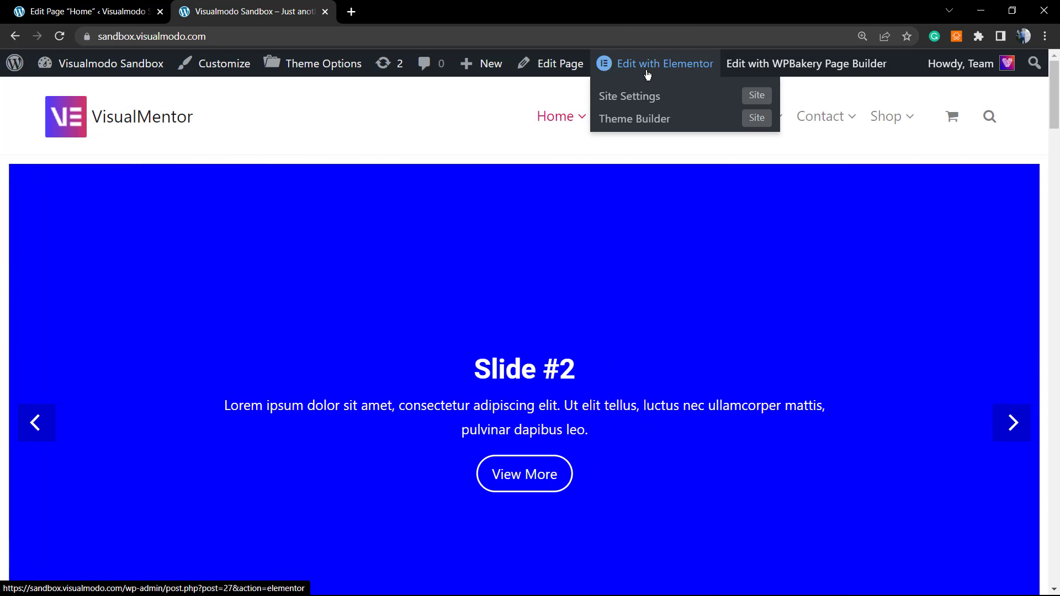
pyautogui.click(648, 75)
pyautogui.click(141, 12)
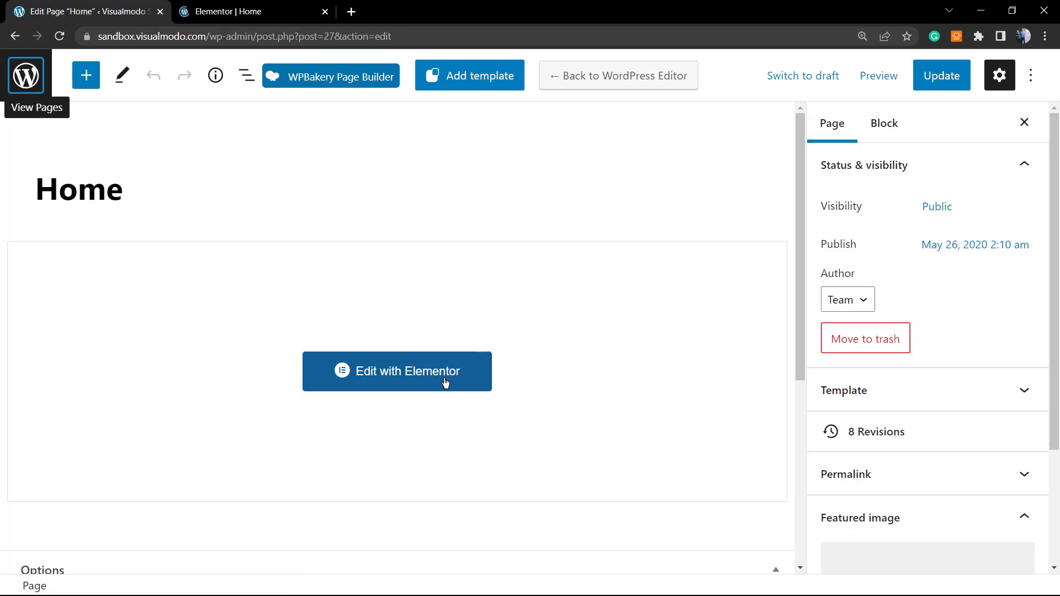
pyautogui.click(241, 7)
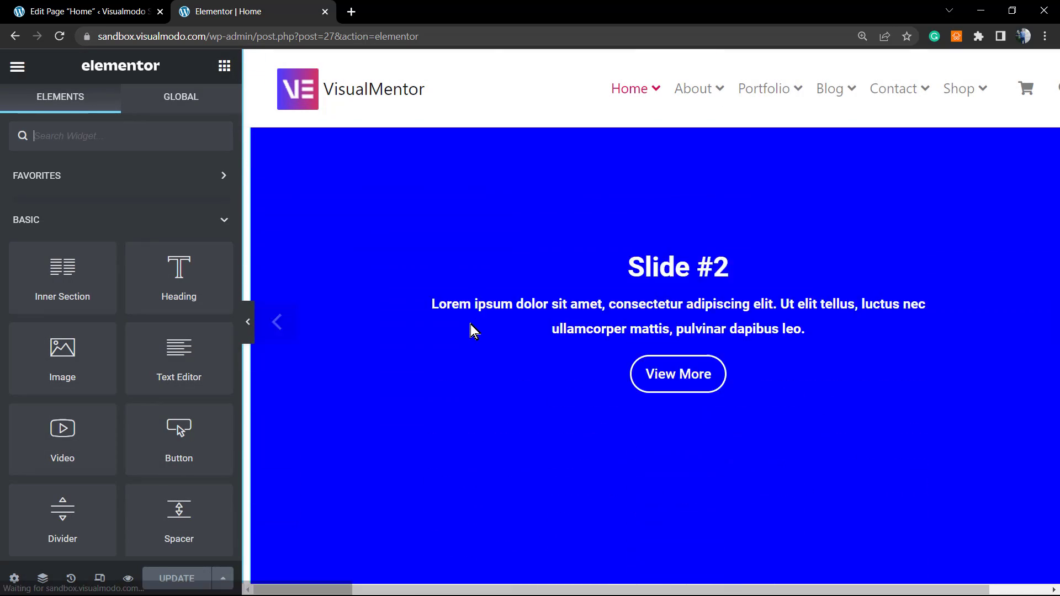
# - Delete the lowest "Less plugins needed" image box from the features section
pyautogui.scroll(-8, 470, 332)
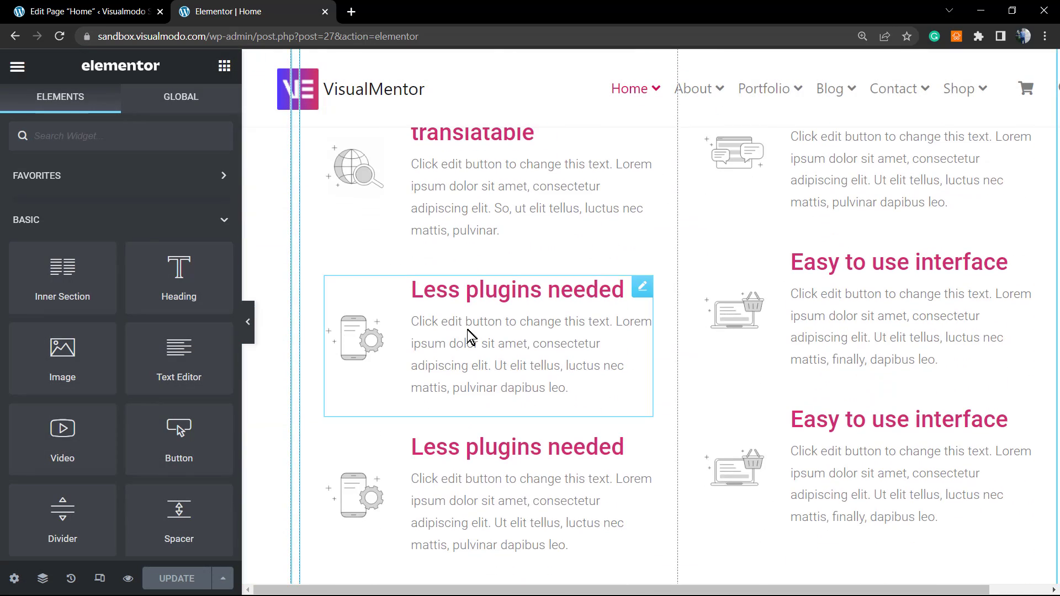
pyautogui.scroll(-5, 458, 350)
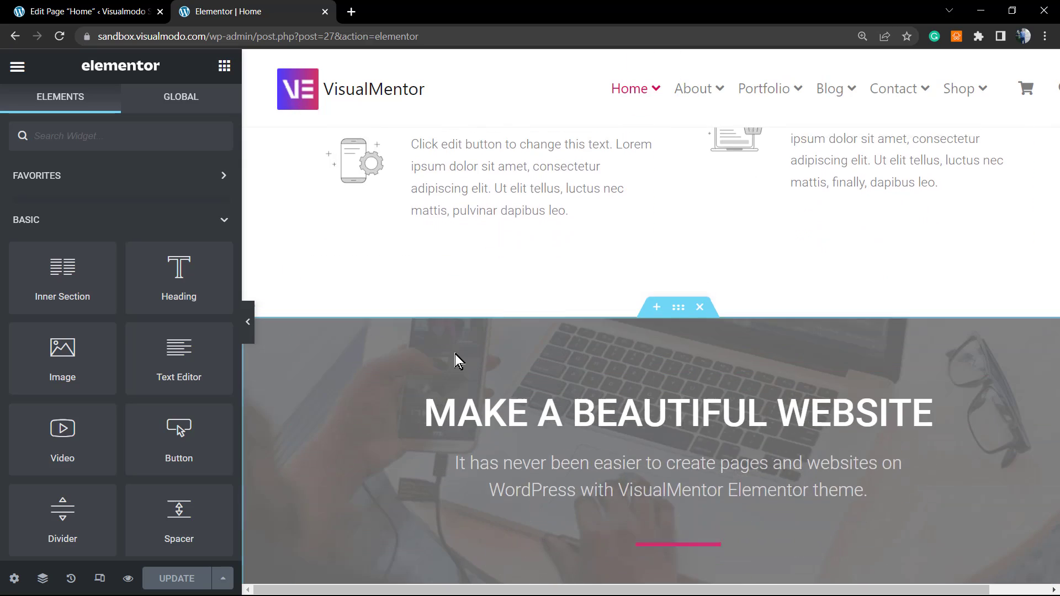
pyautogui.scroll(4, 457, 360)
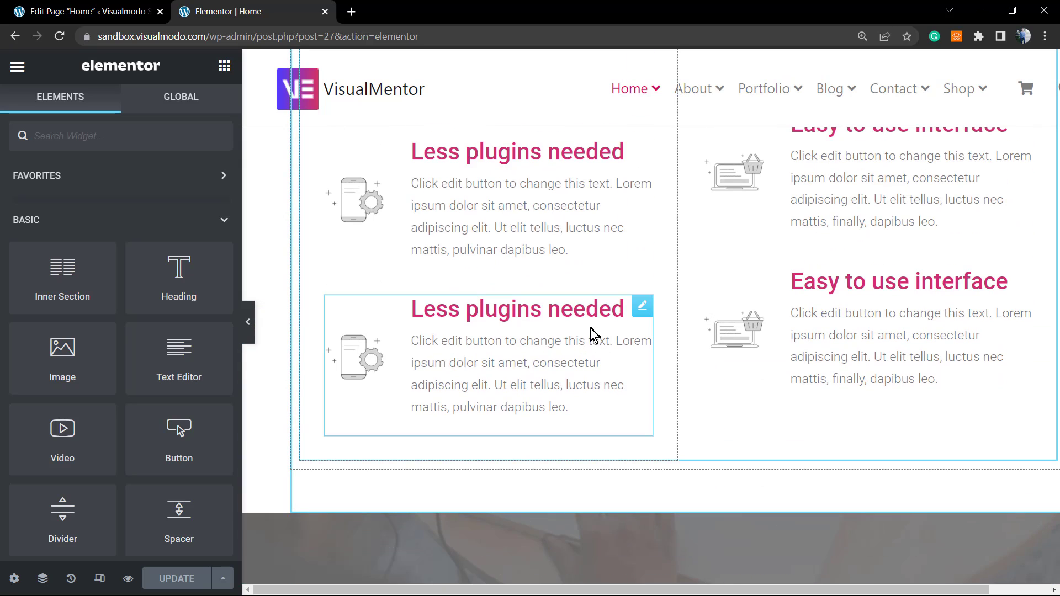
pyautogui.rightClick(548, 337)
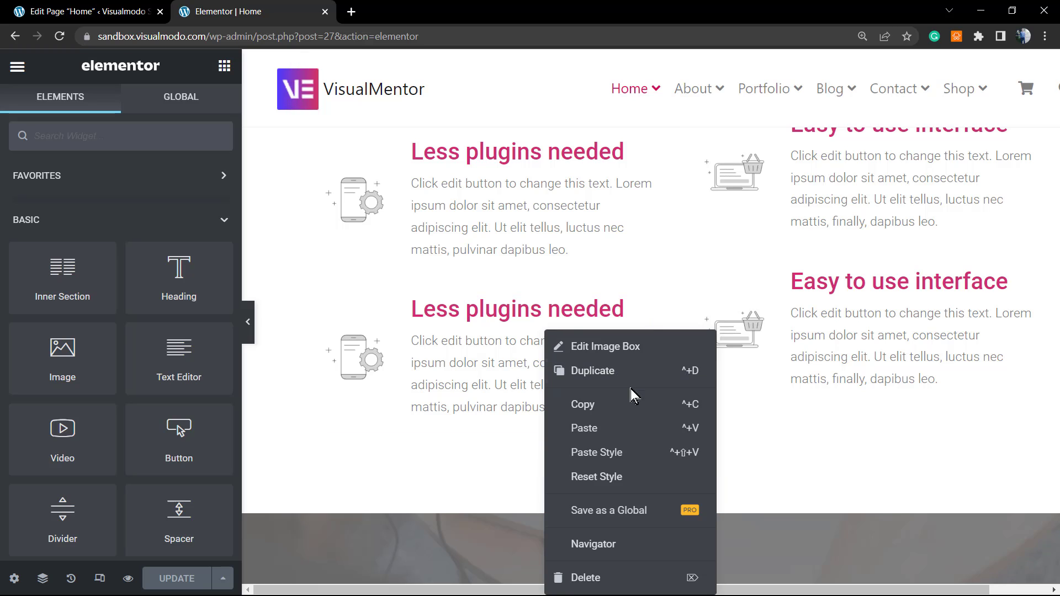
pyautogui.click(615, 577)
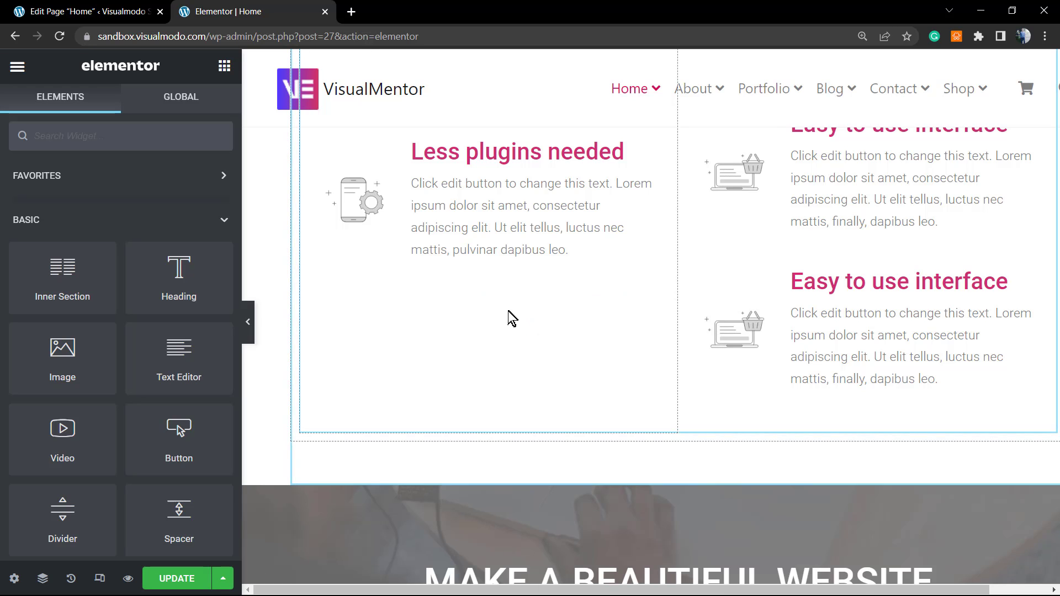
# - Delete the middle team member's photo in the Our WordPress Theme Team section
pyautogui.scroll(-5, 507, 315)
pyautogui.scroll(-10, 503, 314)
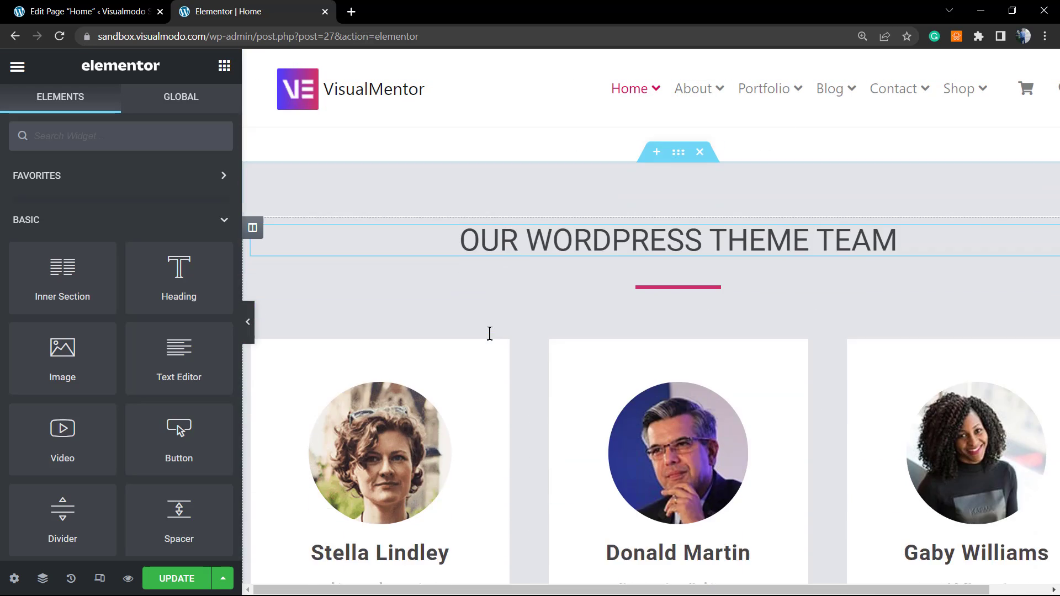
pyautogui.rightClick(600, 285)
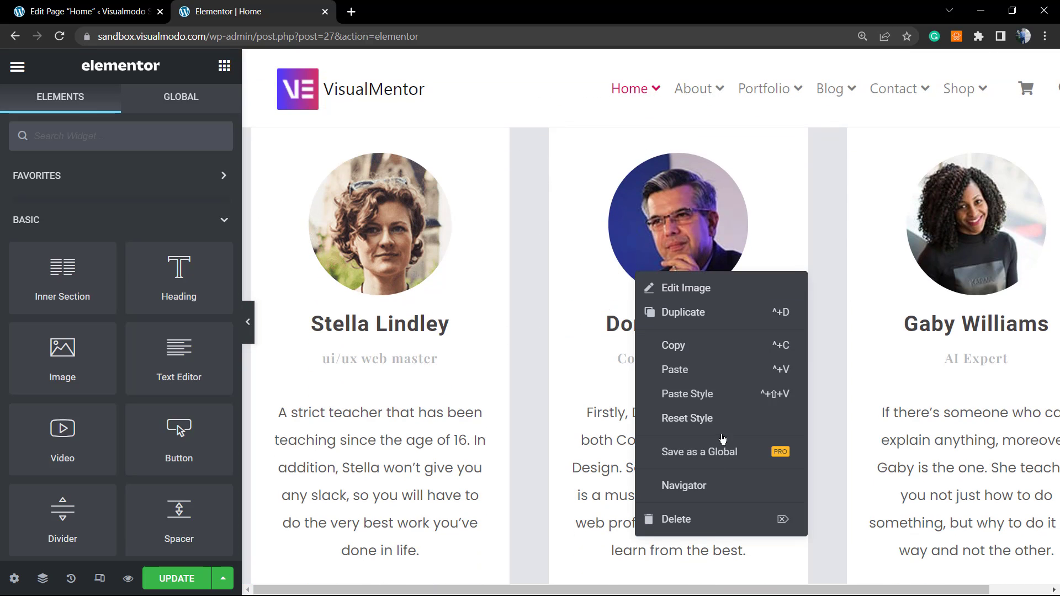
pyautogui.click(641, 517)
# - Delete the Google Maps widget from the Find Visualmentor Elementor Theme section
pyautogui.scroll(-10, 668, 301)
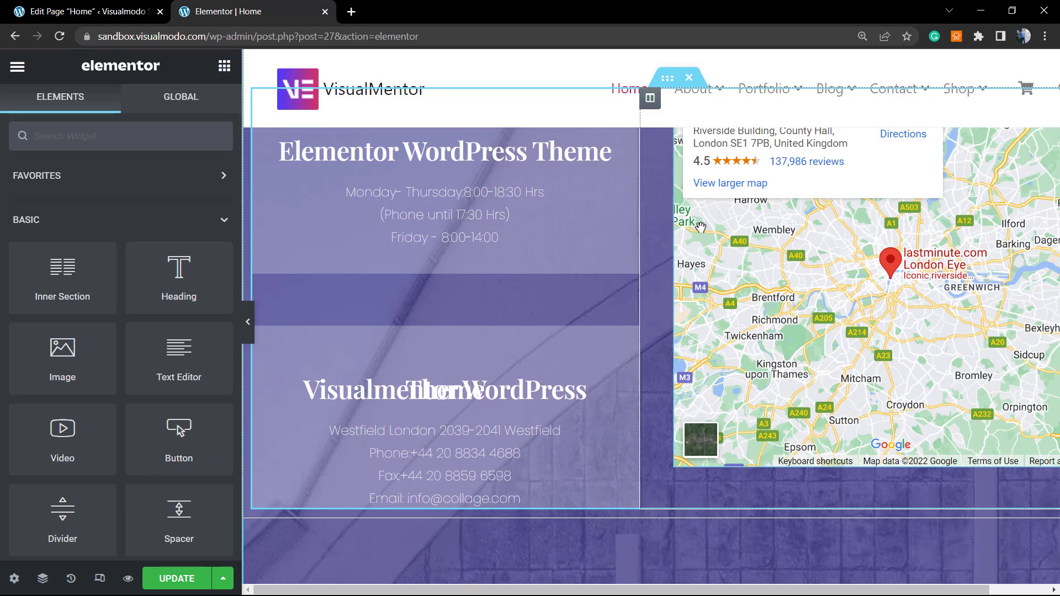
pyautogui.scroll(1, 698, 226)
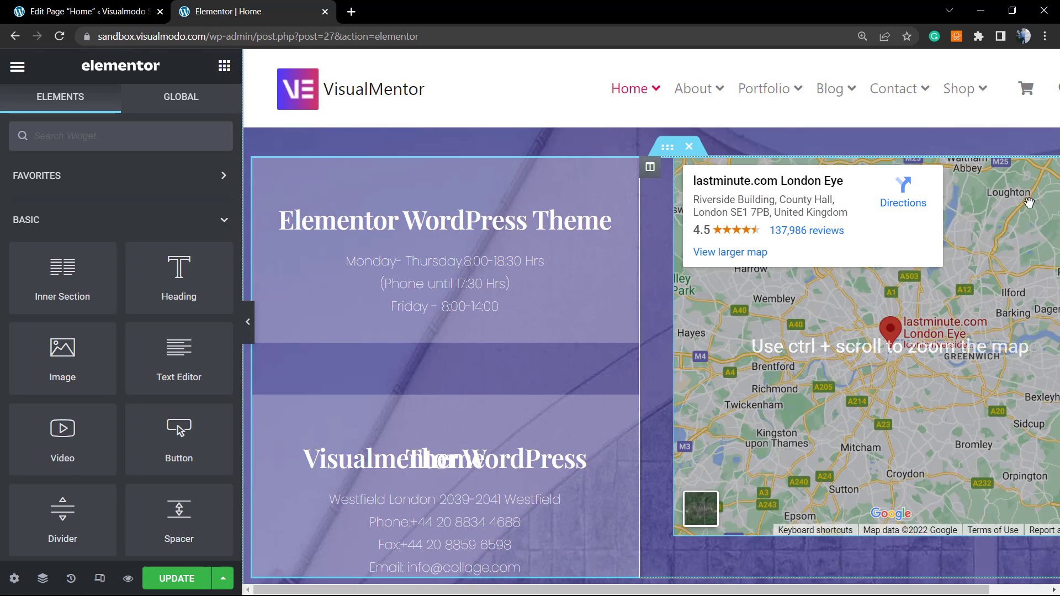
pyautogui.scroll(1, 1005, 188)
pyautogui.rightClick(1023, 191)
pyautogui.rightClick(861, 226)
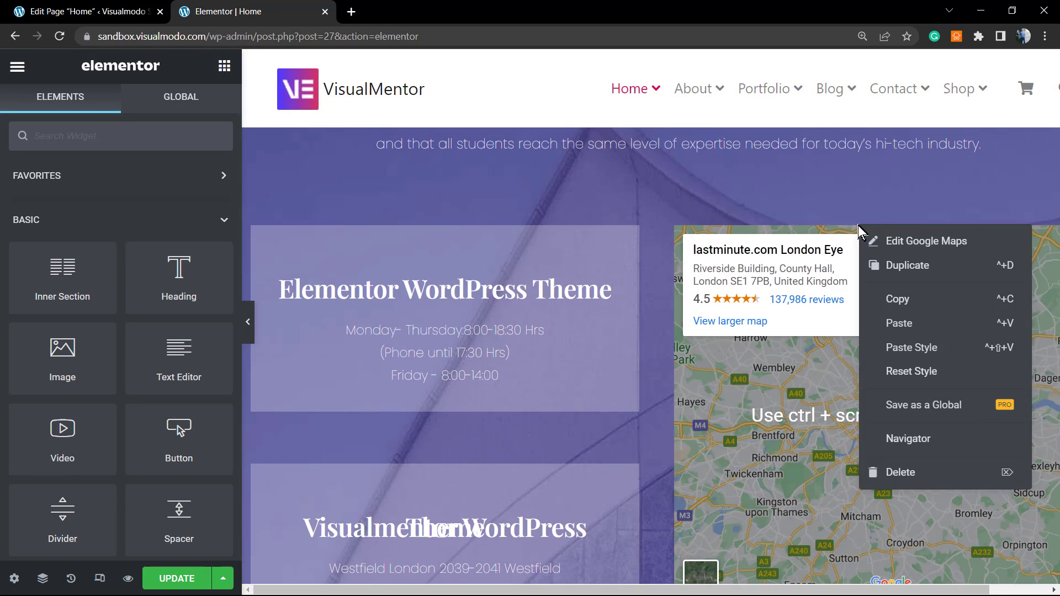
pyautogui.click(910, 470)
# - Undo the deletion of the Google Maps widget
pyautogui.scroll(-4, 561, 308)
pyautogui.scroll(1, 469, 348)
pyautogui.scroll(-5, 464, 343)
pyautogui.scroll(15, 465, 343)
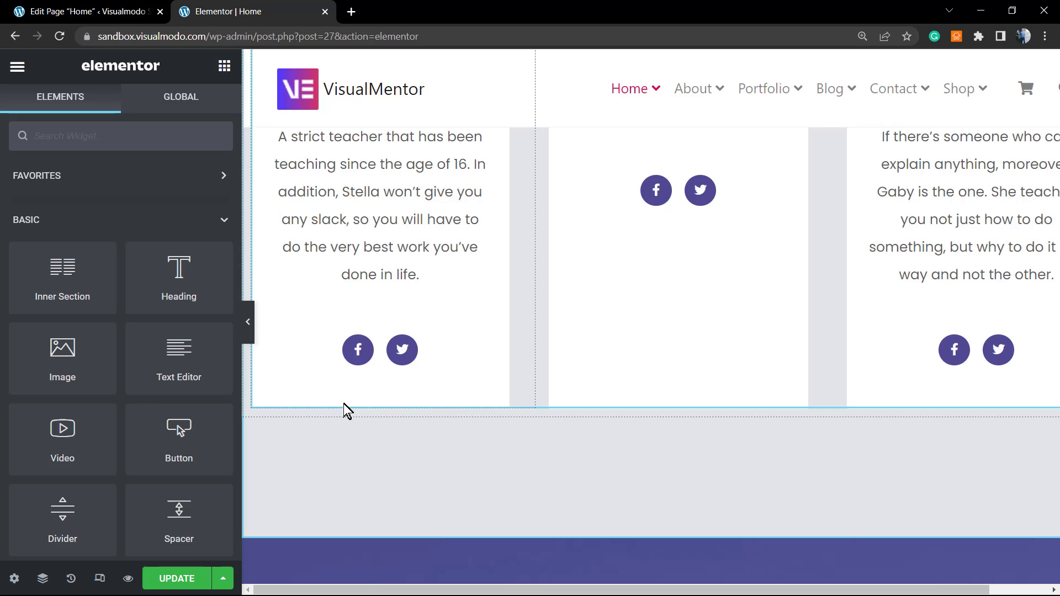
pyautogui.scroll(-10, 542, 502)
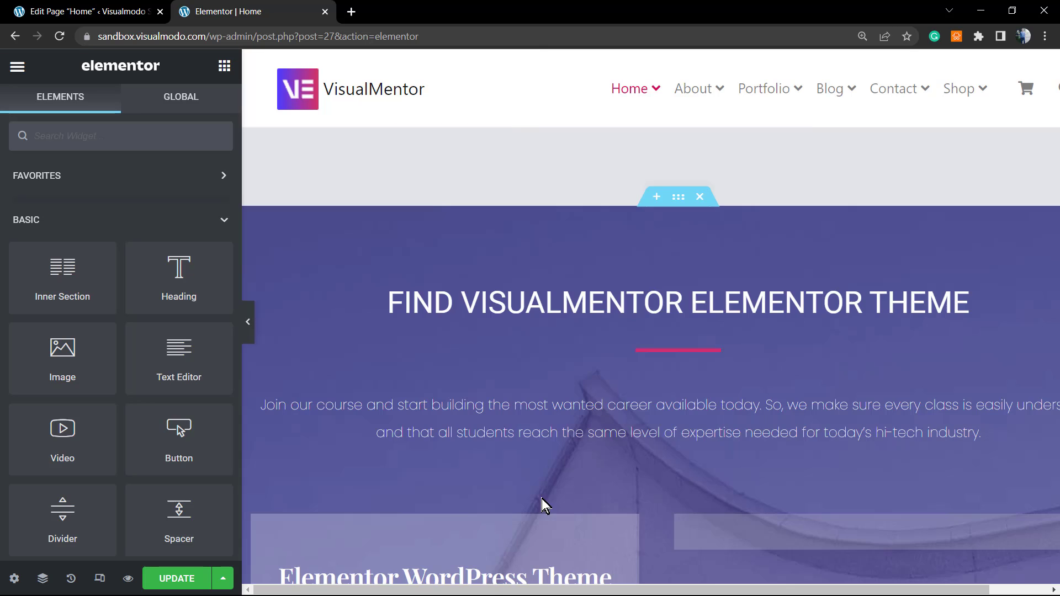
pyautogui.scroll(4, 684, 281)
pyautogui.hotkey('ctrl', 'z')
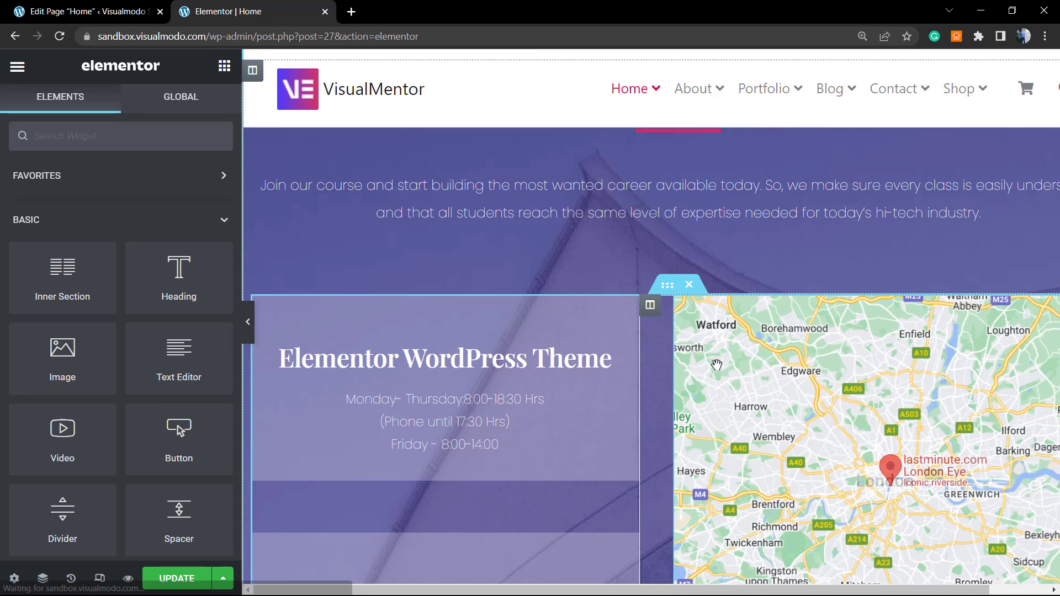
# - Restore the page to the Editing Started entry in the action history and check the team and features sections
pyautogui.scroll(12, 646, 366)
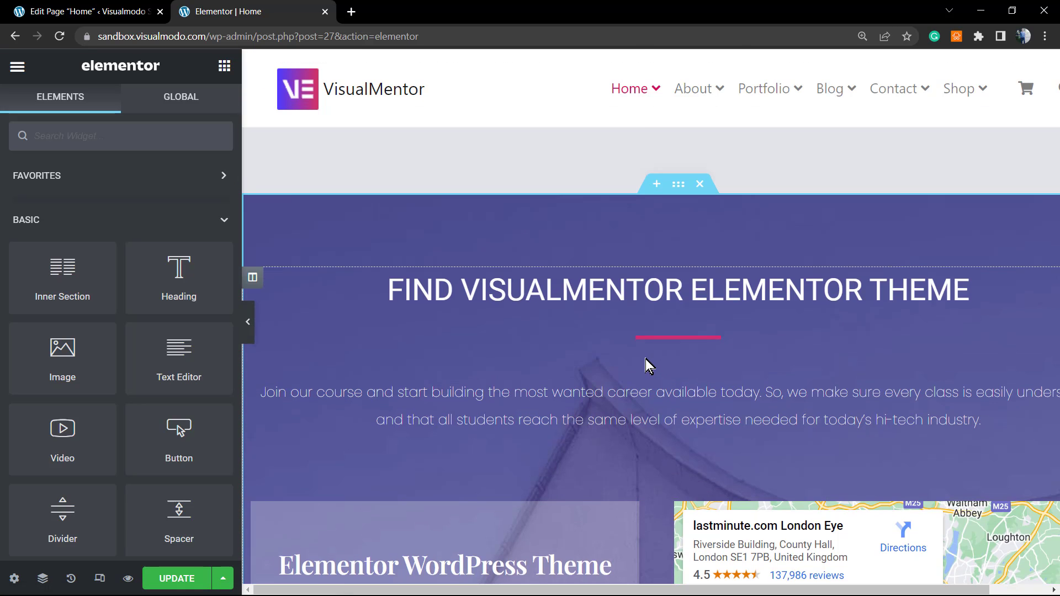
pyautogui.scroll(2, 632, 369)
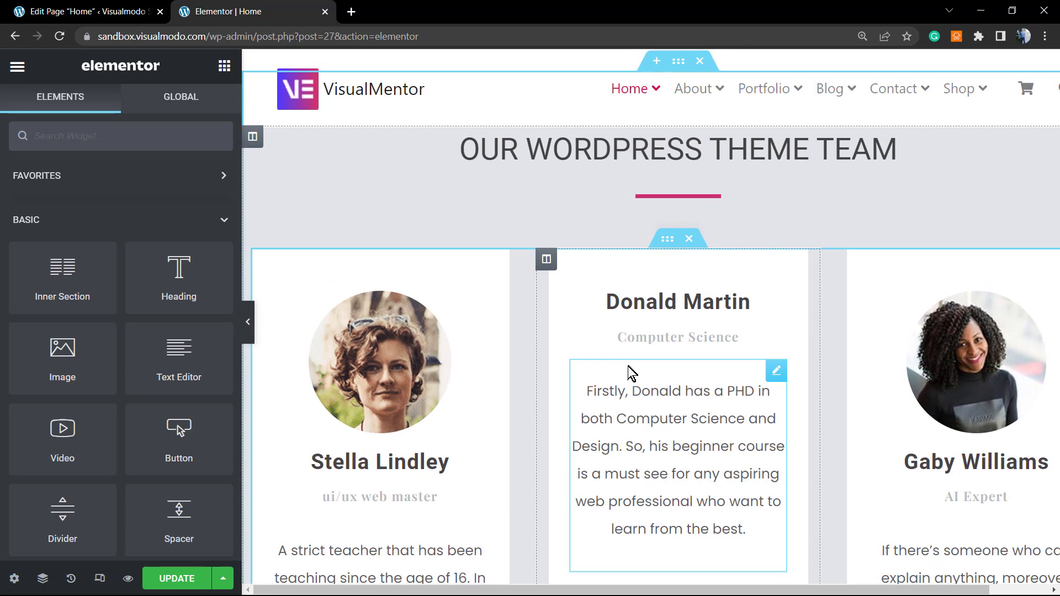
pyautogui.scroll(-5, 627, 367)
pyautogui.scroll(-14, 628, 371)
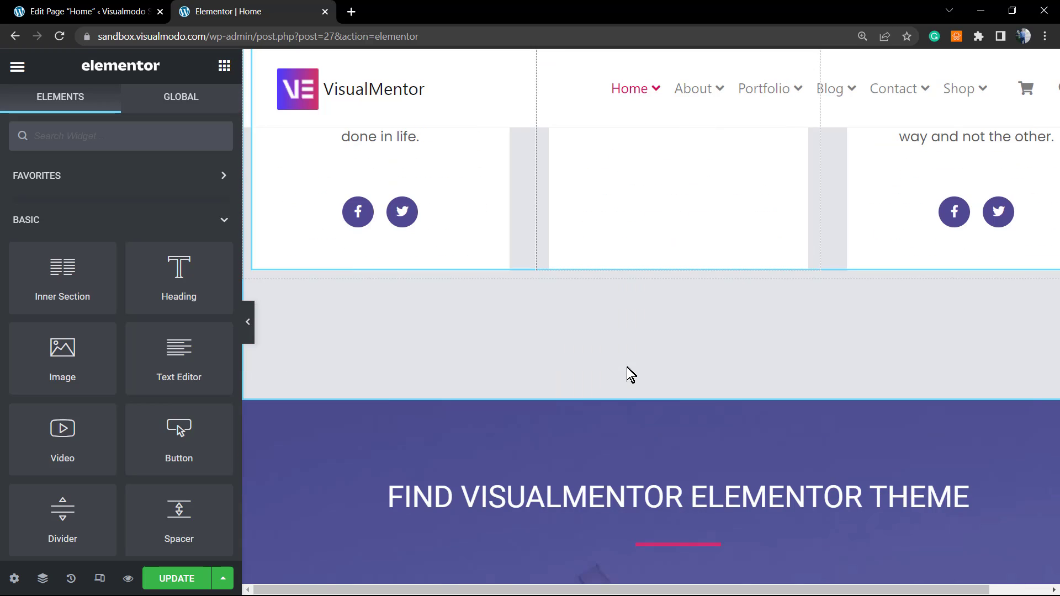
pyautogui.scroll(-10, 624, 377)
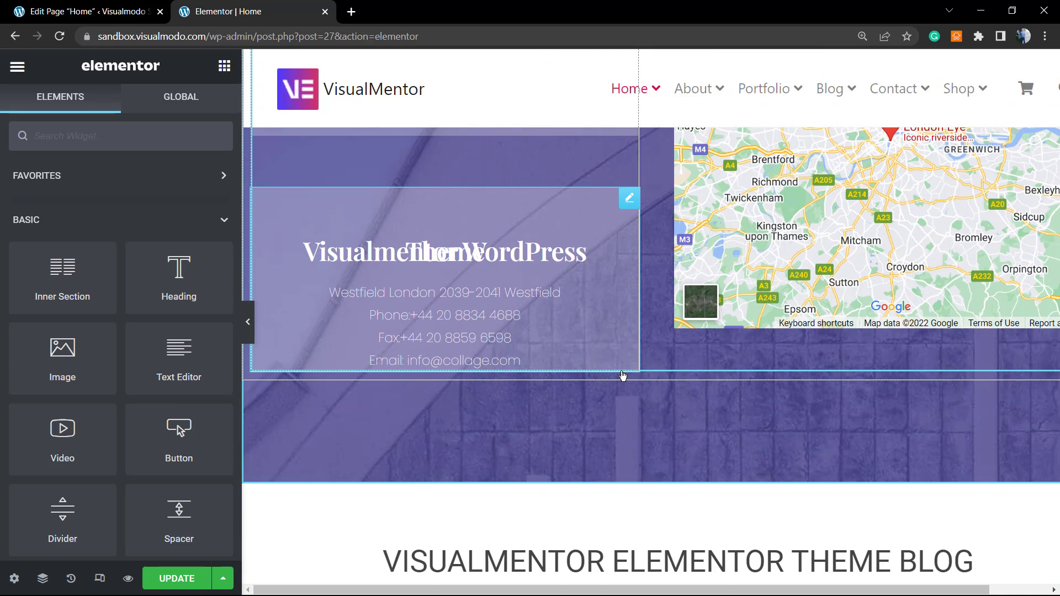
pyautogui.scroll(7, 624, 378)
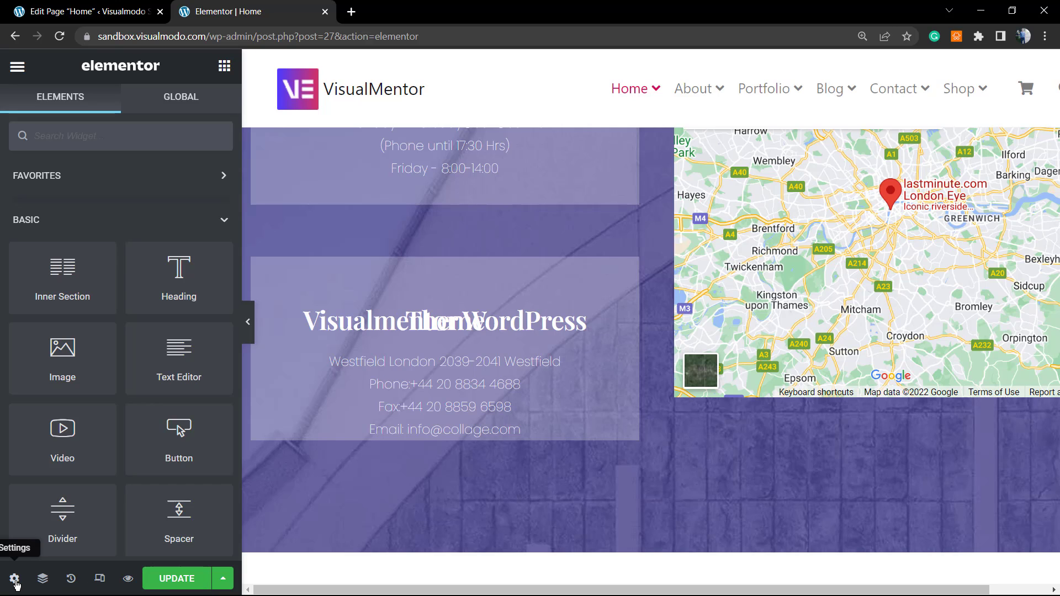
pyautogui.click(72, 581)
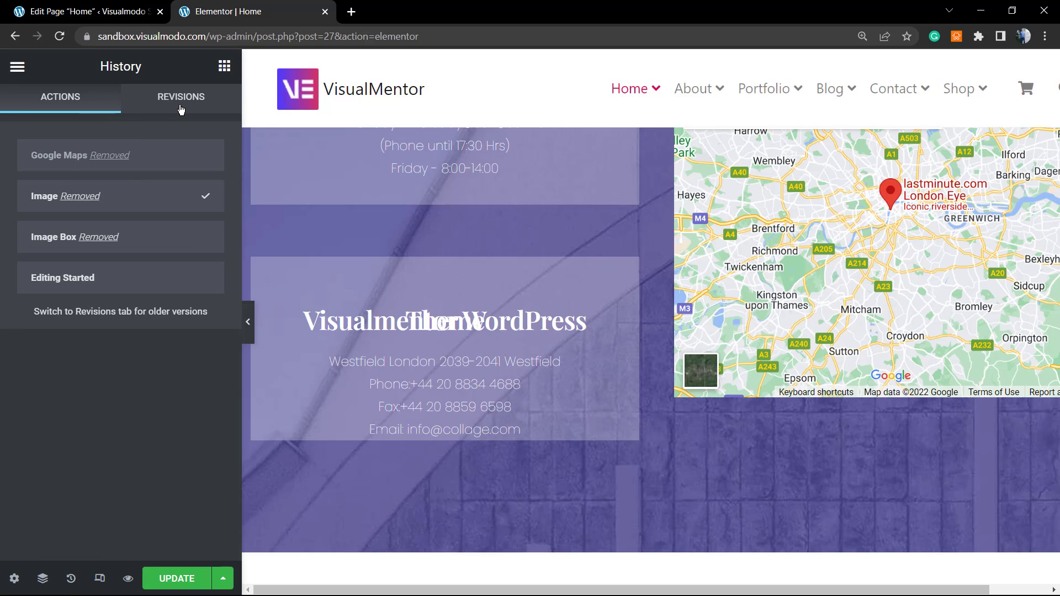
pyautogui.moveTo(123, 276)
pyautogui.click(206, 278)
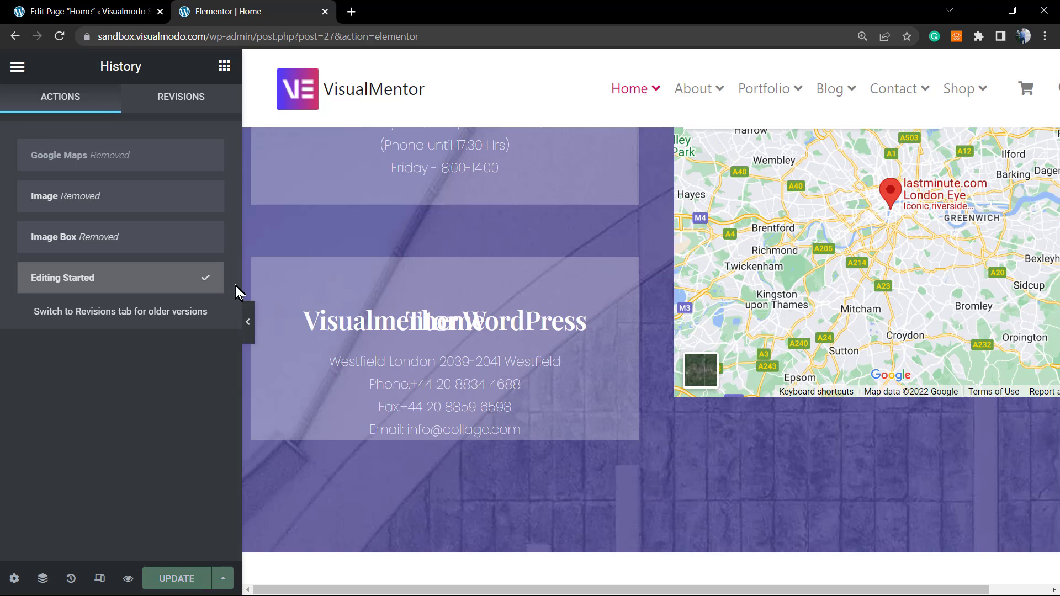
pyautogui.scroll(10, 551, 320)
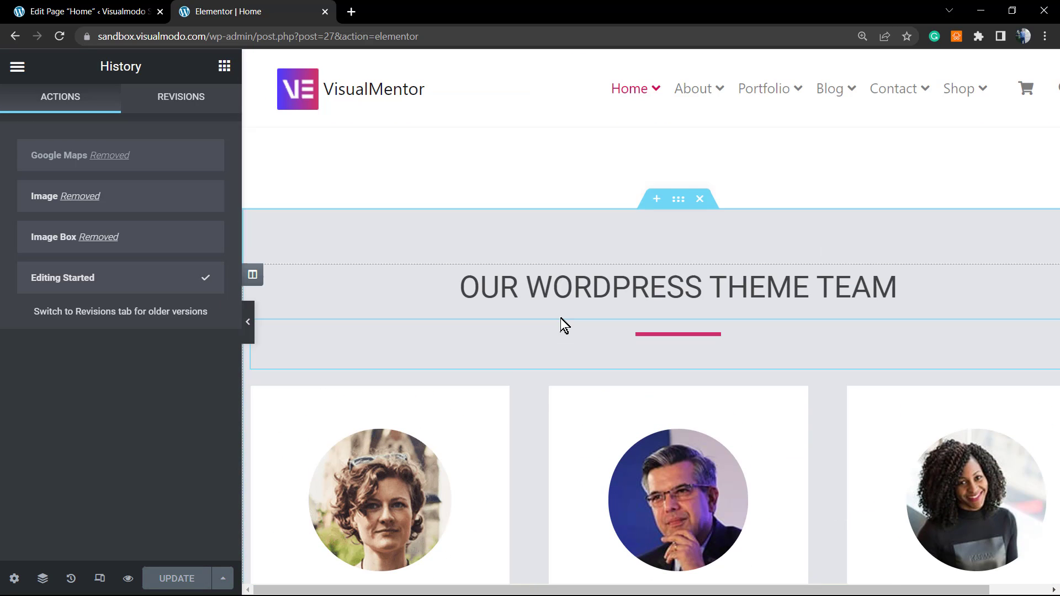
pyautogui.scroll(3, 668, 383)
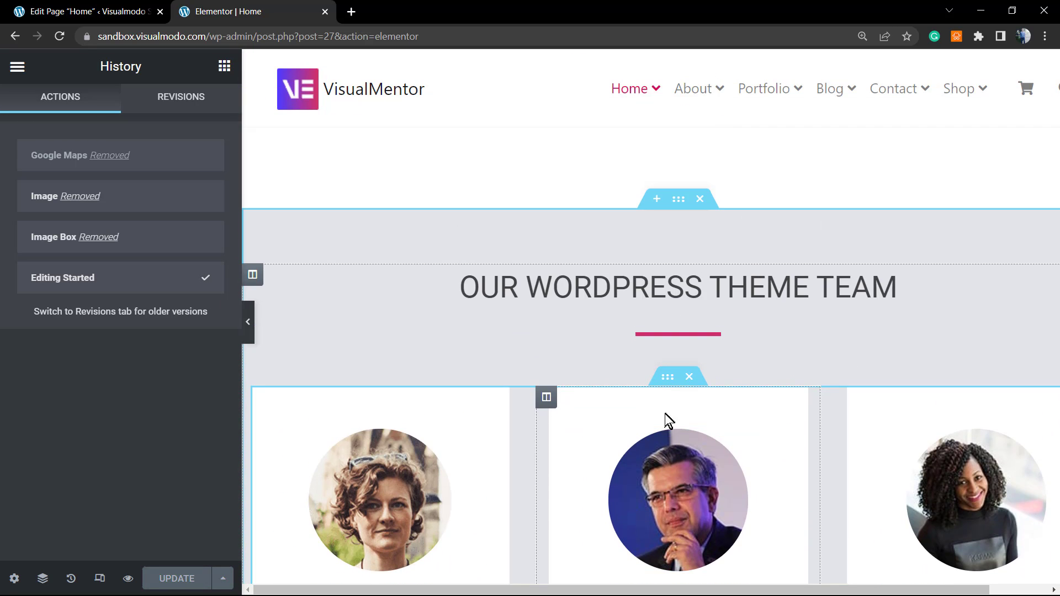
pyautogui.scroll(15, 689, 486)
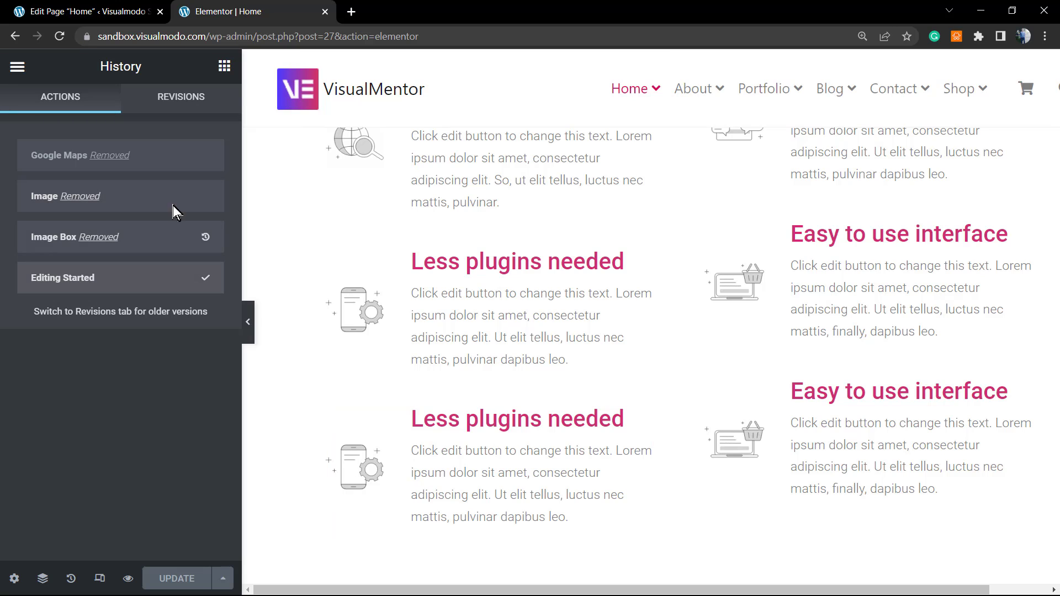
# - Switch the page back and forth between the Image Removed and Editing Started entries in the action history to compare both states
pyautogui.click(156, 203)
pyautogui.click(142, 277)
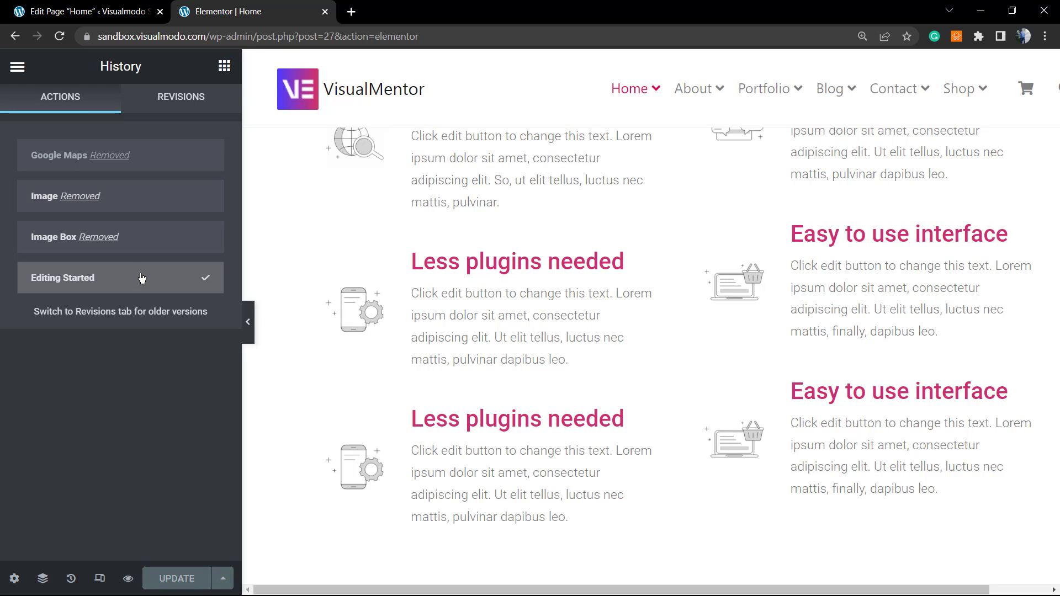
pyautogui.click(105, 207)
pyautogui.click(119, 276)
pyautogui.click(125, 208)
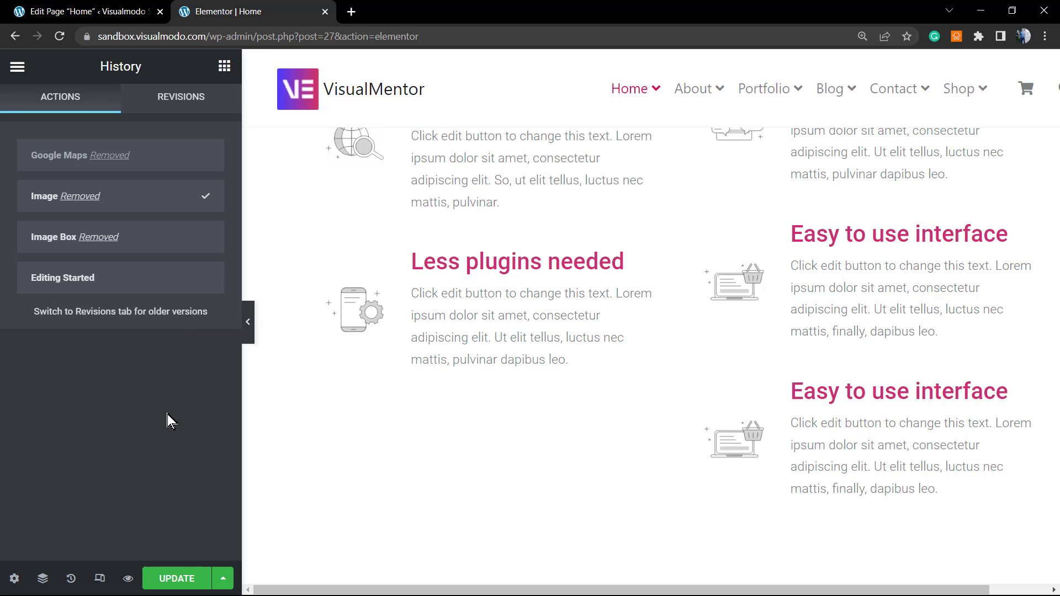
pyautogui.click(132, 279)
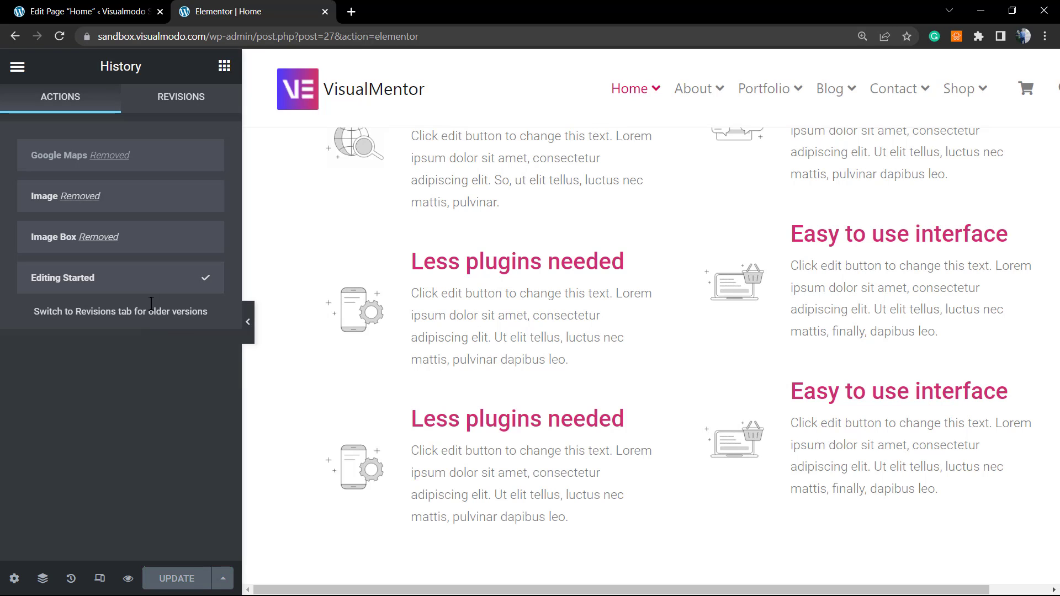
# - Restore the page to the Image Removed entry in the action history and update the page
pyautogui.click(133, 200)
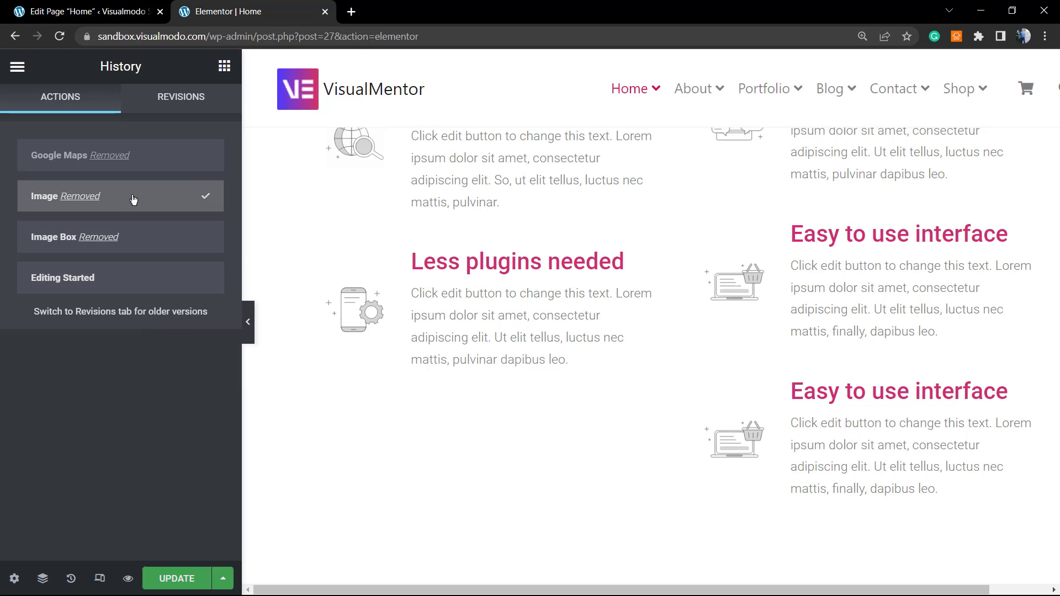
pyautogui.click(175, 578)
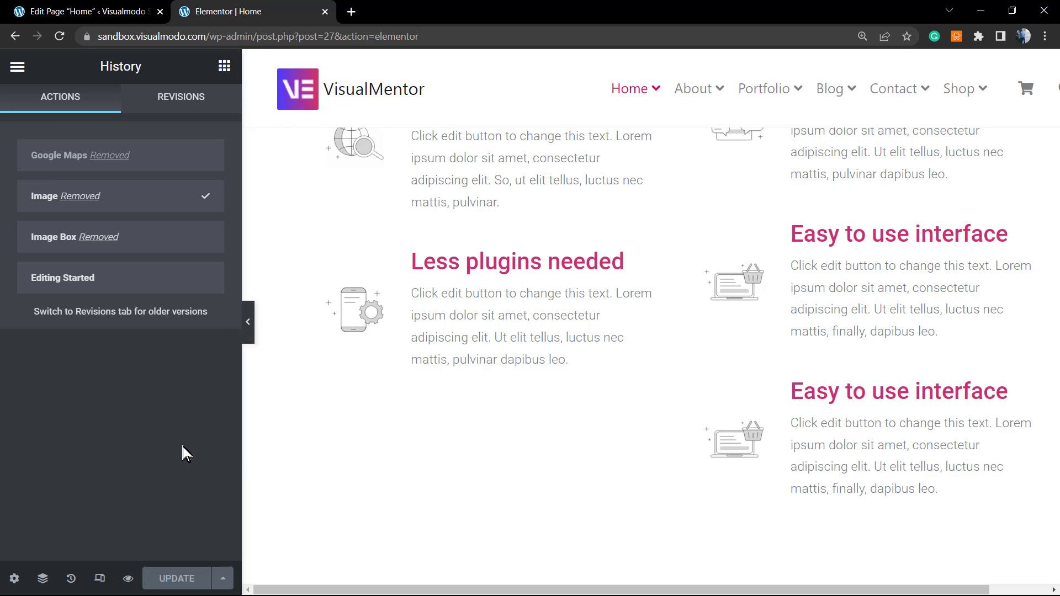
# - Open the page's revisions and look through the list of saved versions from newest to oldest
pyautogui.click(172, 101)
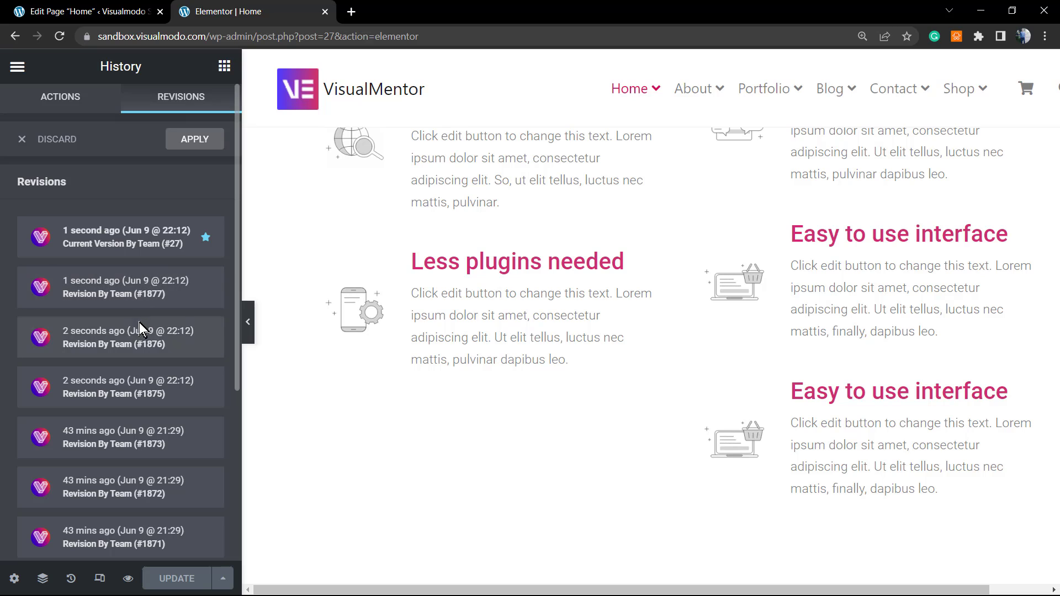
pyautogui.scroll(-5, 134, 361)
pyautogui.scroll(5, 134, 413)
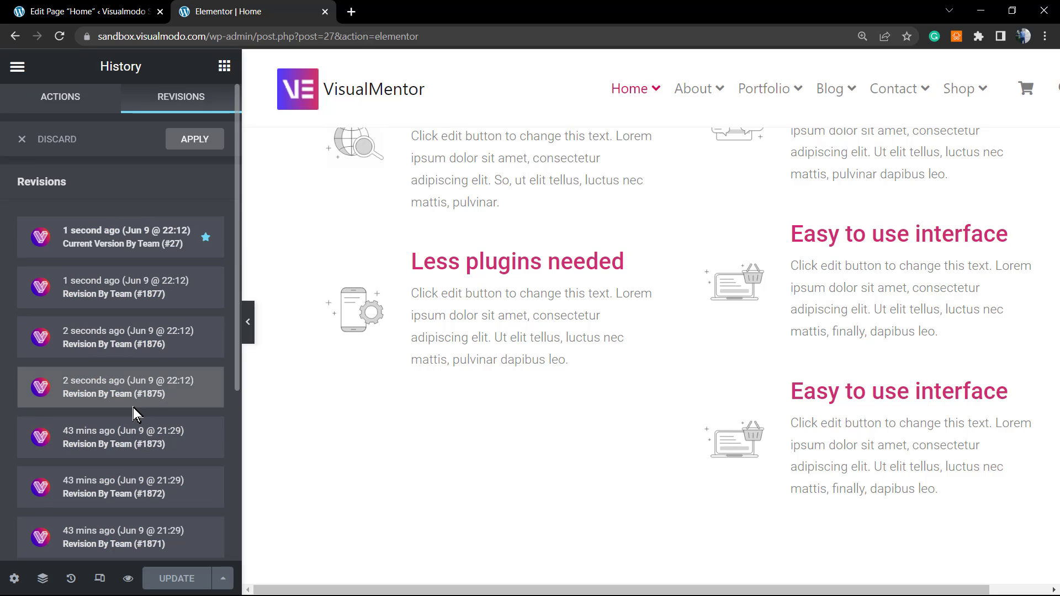
pyautogui.scroll(-5, 134, 413)
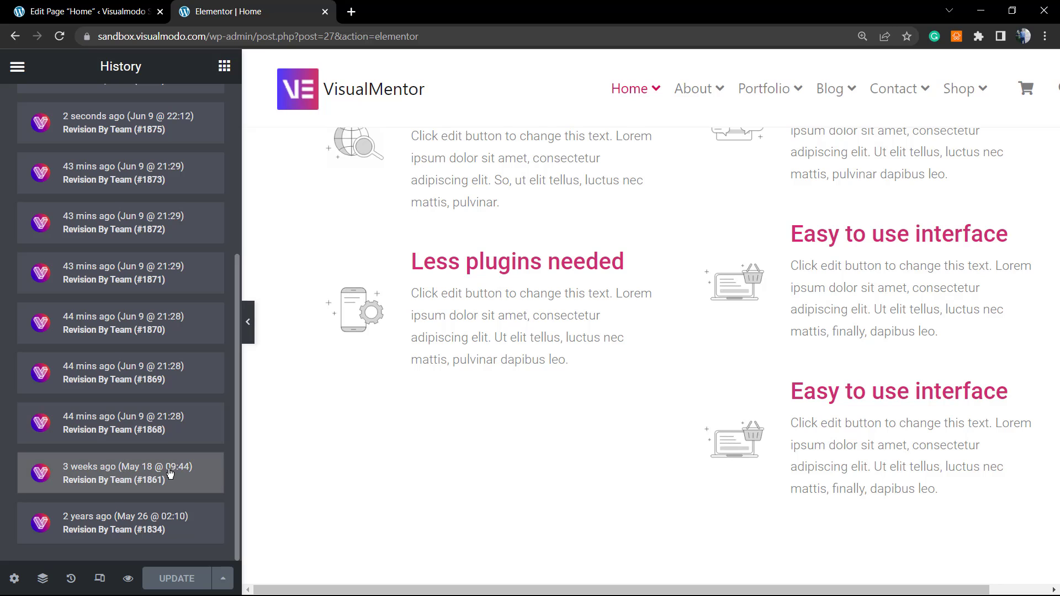
pyautogui.scroll(5, 105, 469)
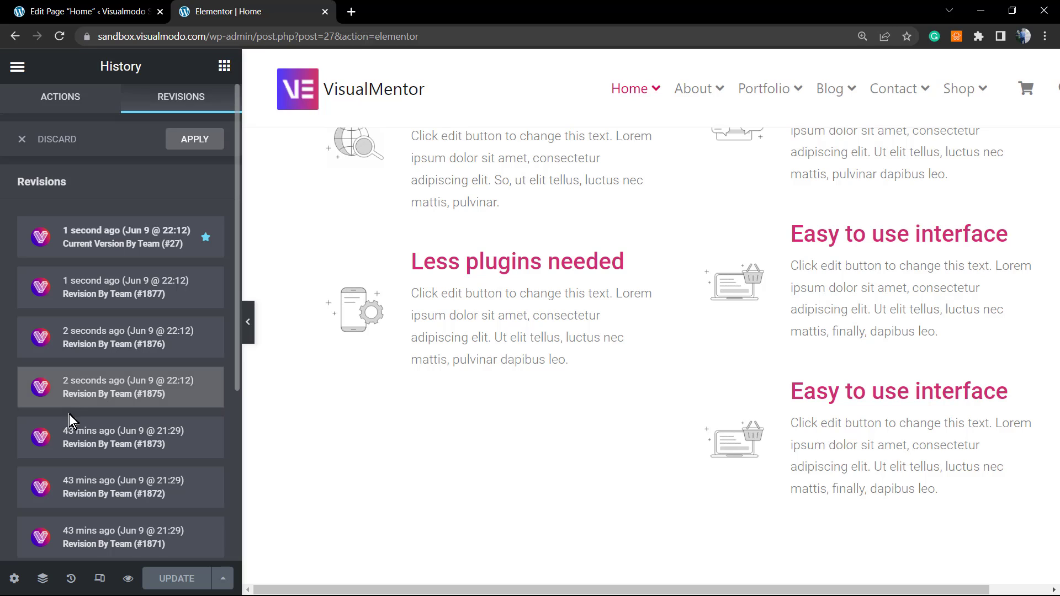
pyautogui.scroll(-5, 68, 414)
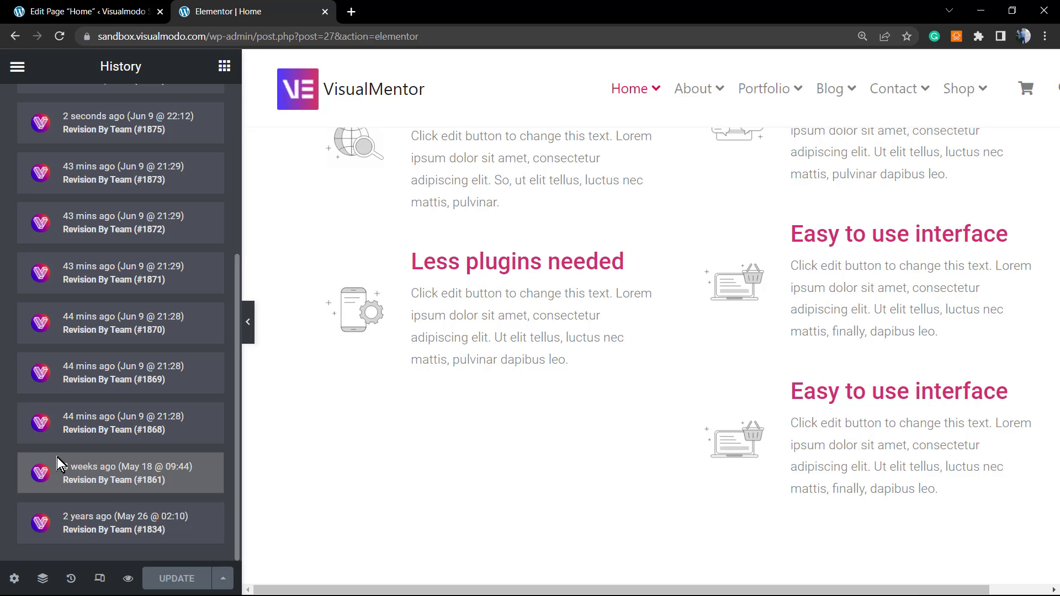
pyautogui.scroll(5, 122, 376)
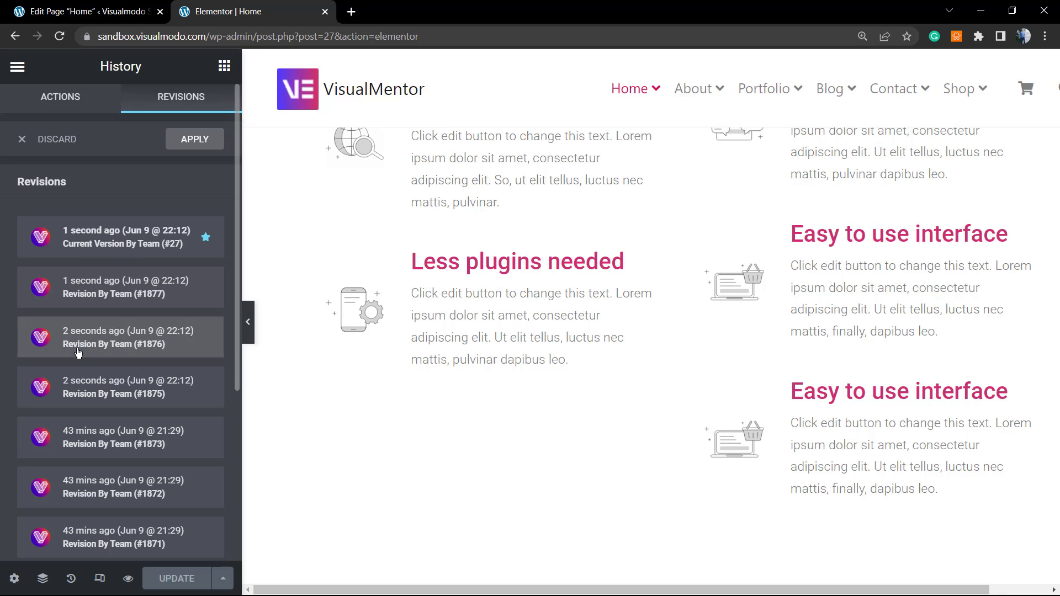
pyautogui.scroll(-2, 127, 331)
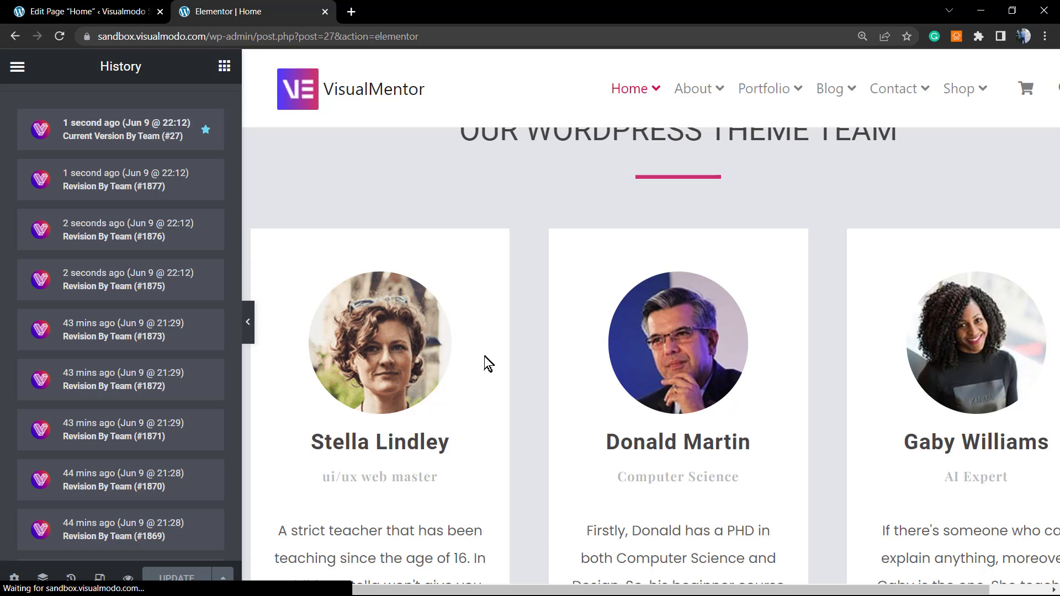
# - Examine the team, portfolio, features and Google Maps sections of the page in the revision preview
pyautogui.scroll(15, 476, 360)
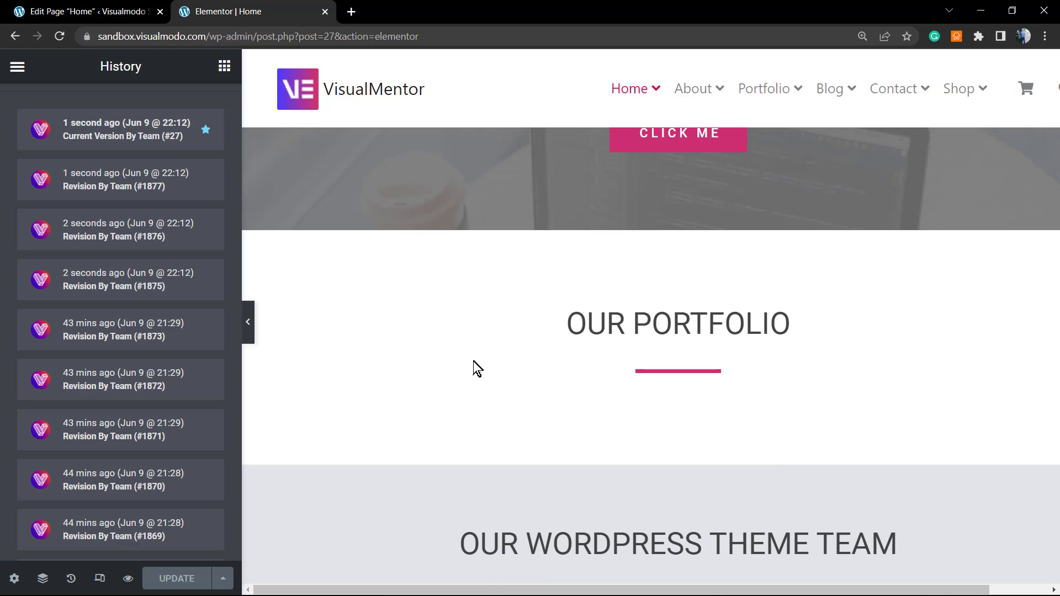
pyautogui.scroll(-15, 453, 364)
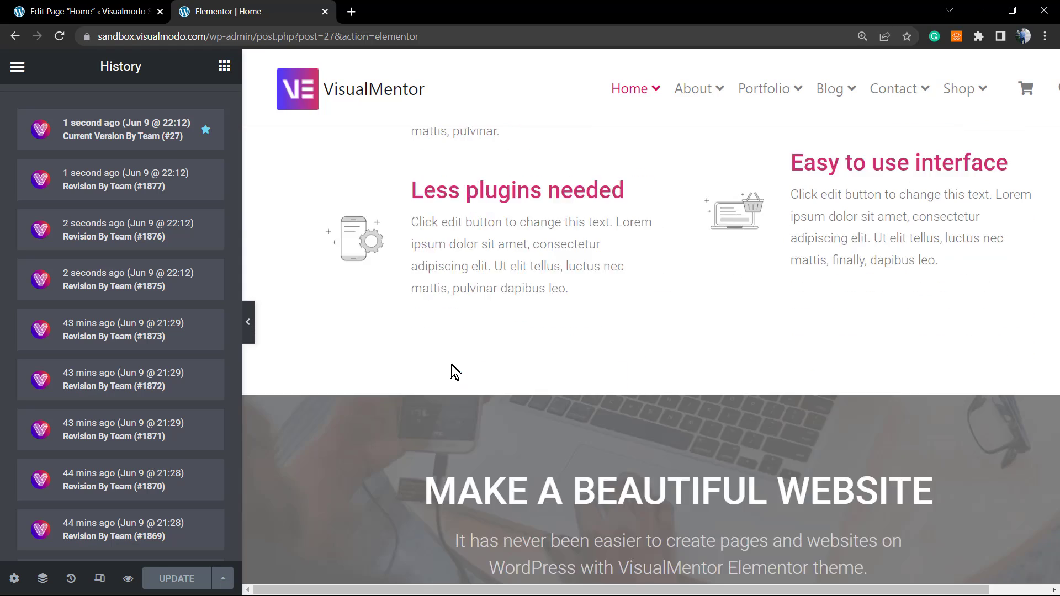
pyautogui.scroll(-10, 445, 365)
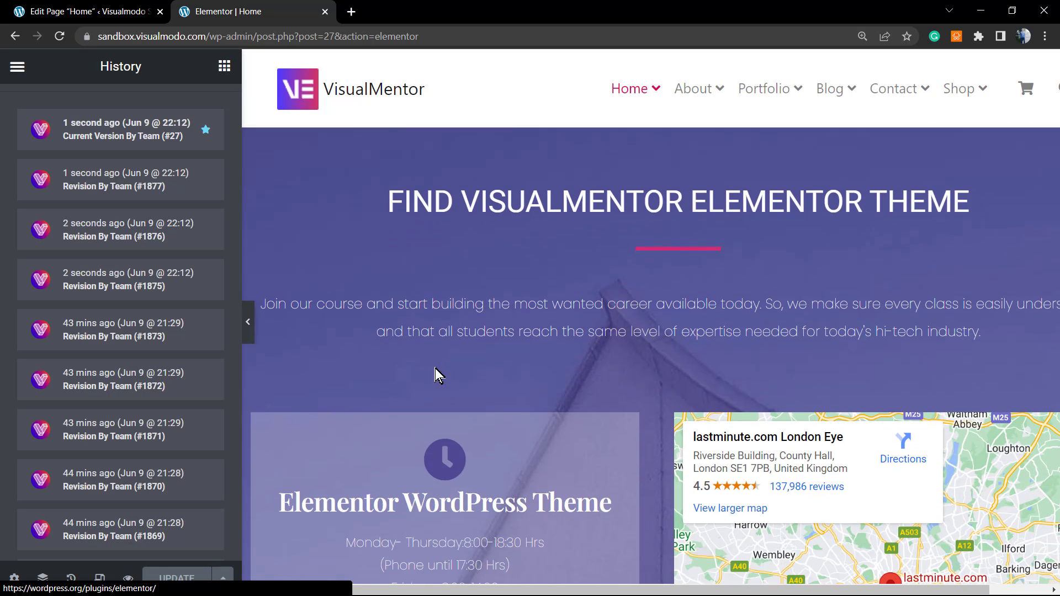
pyautogui.scroll(-6, 439, 369)
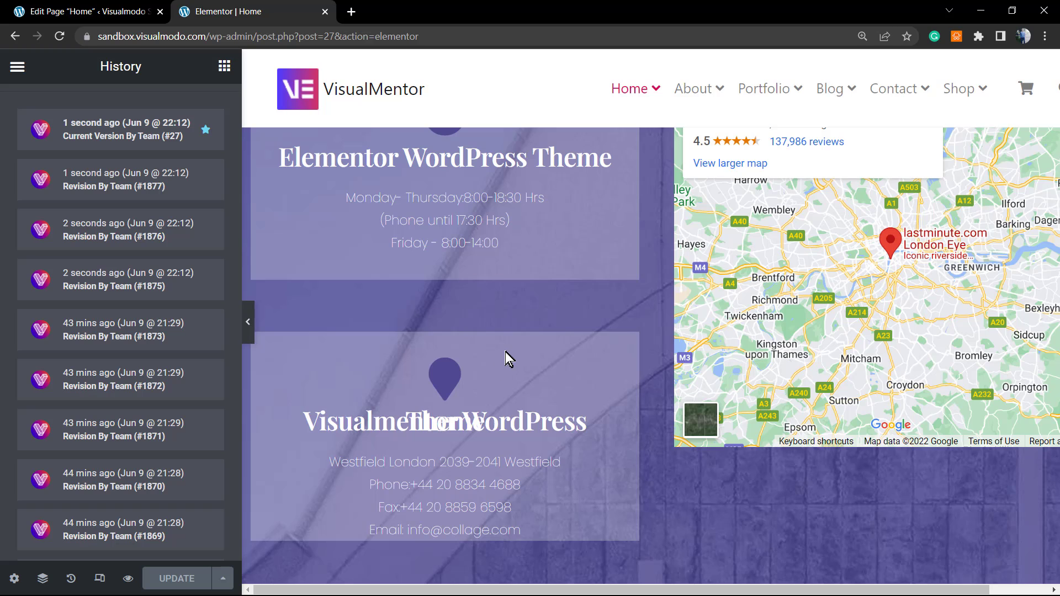
pyautogui.scroll(5, 505, 352)
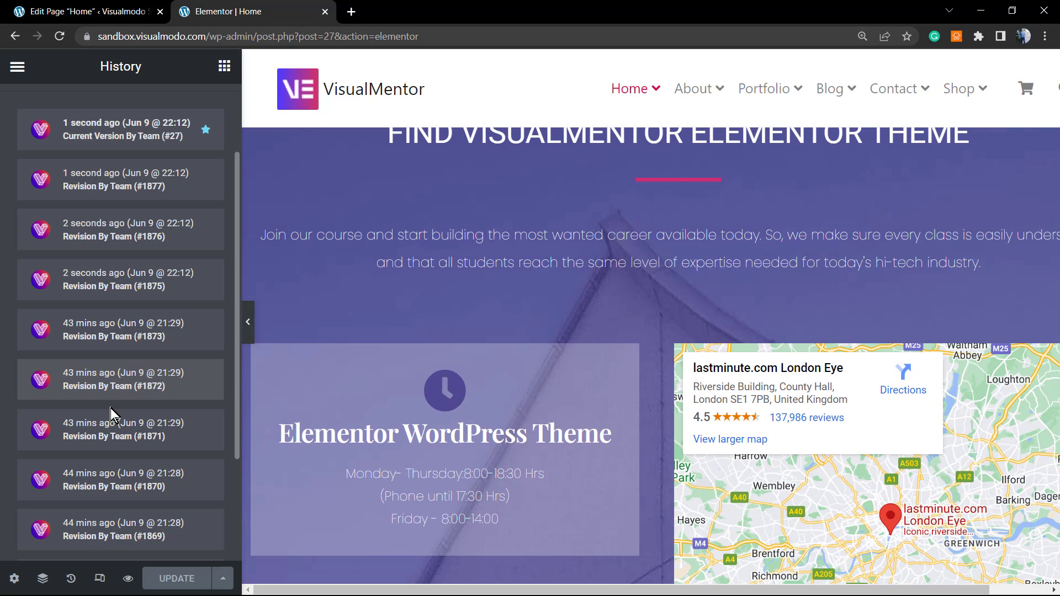
pyautogui.scroll(3, 160, 296)
pyautogui.scroll(12, 435, 332)
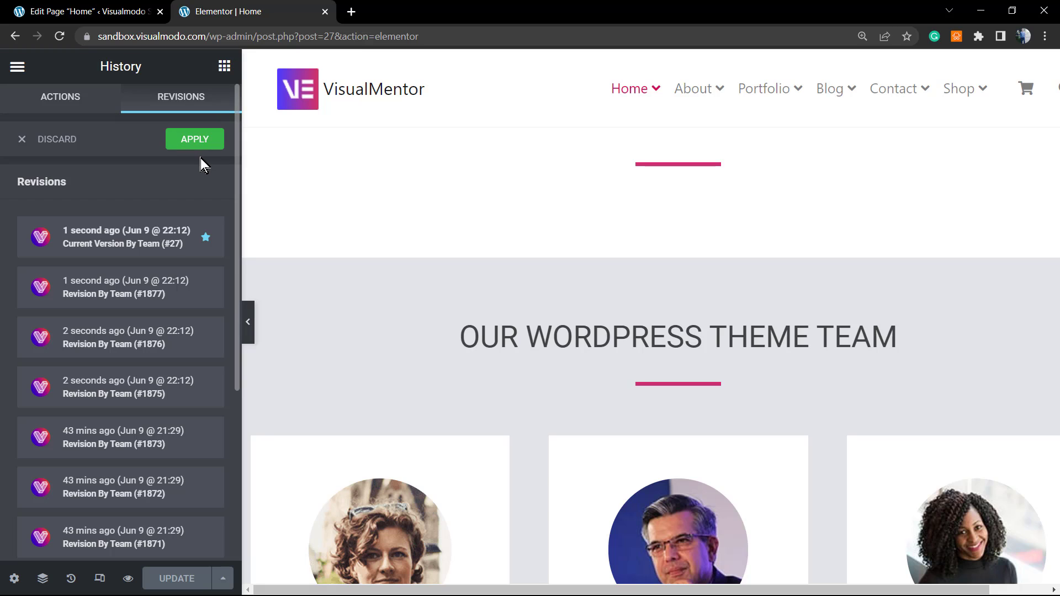
# - Check the banner and features sections in the previewed revision and discard that preview
pyautogui.click(203, 139)
pyautogui.scroll(10, 440, 321)
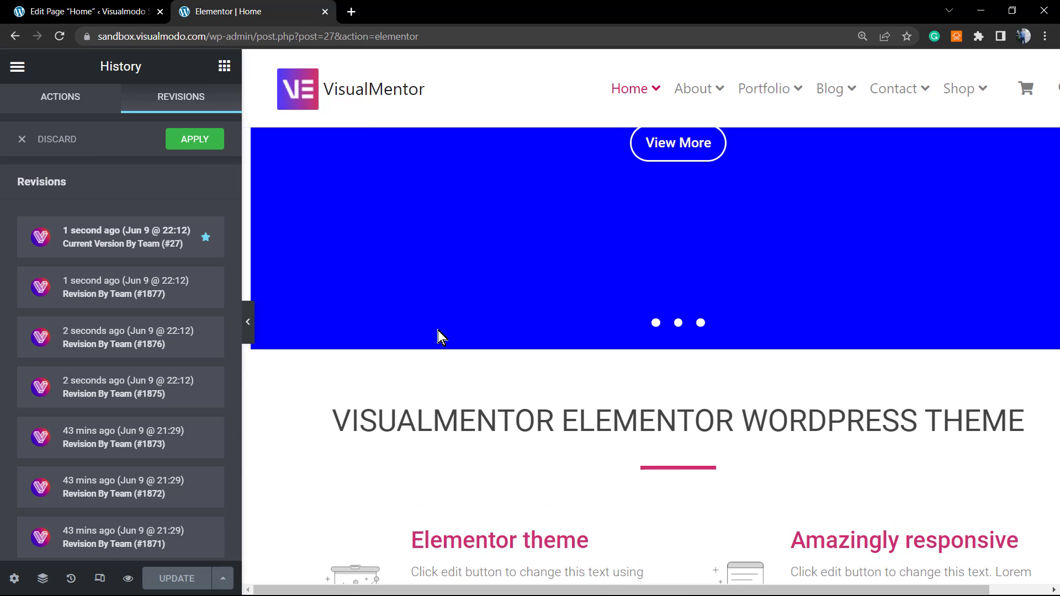
pyautogui.scroll(5, 436, 328)
pyautogui.scroll(-6, 437, 328)
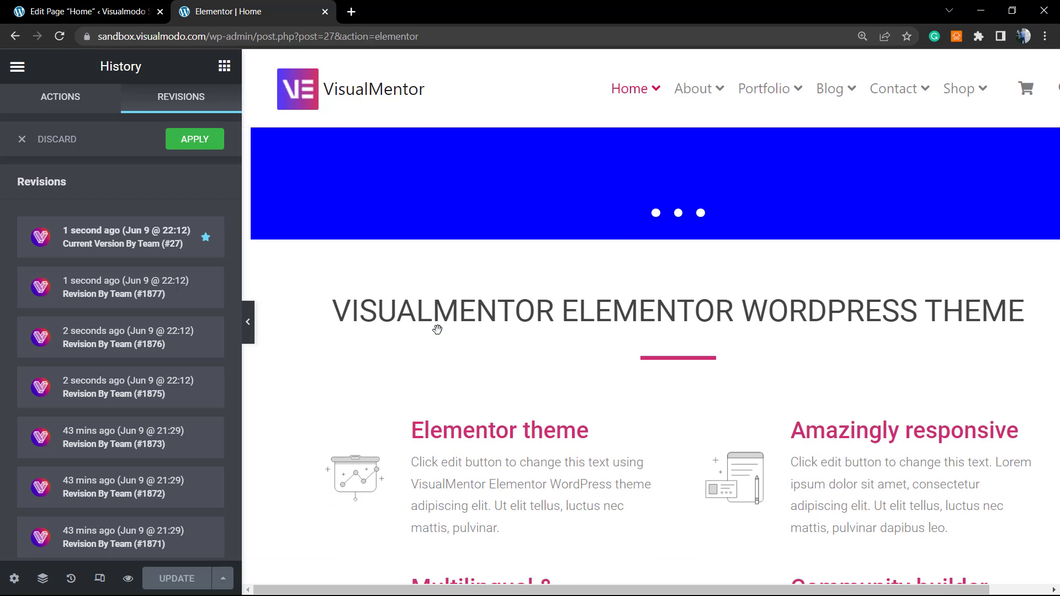
pyautogui.scroll(-3, 437, 330)
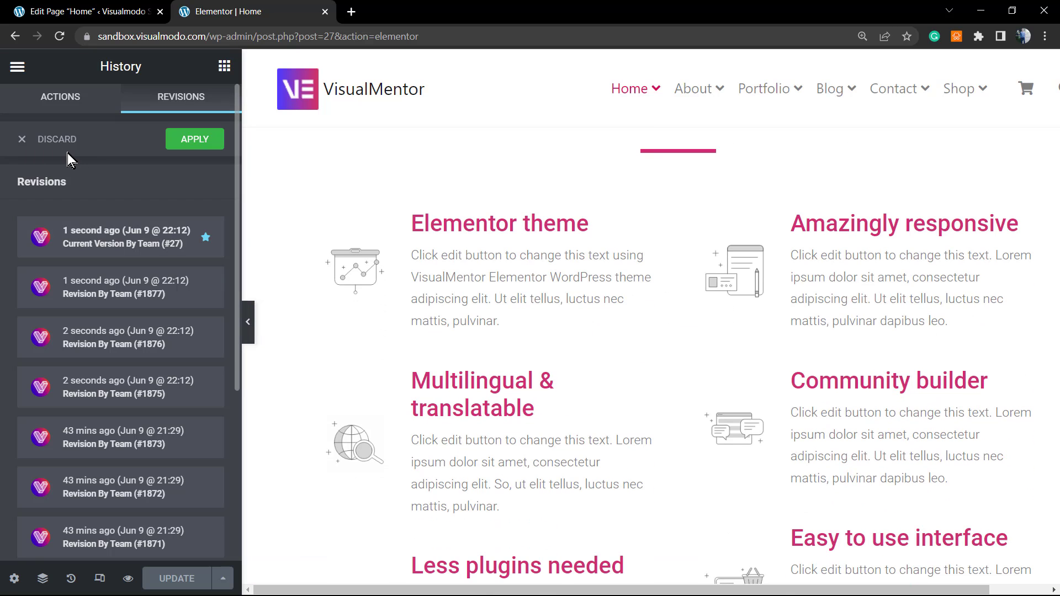
pyautogui.click(31, 143)
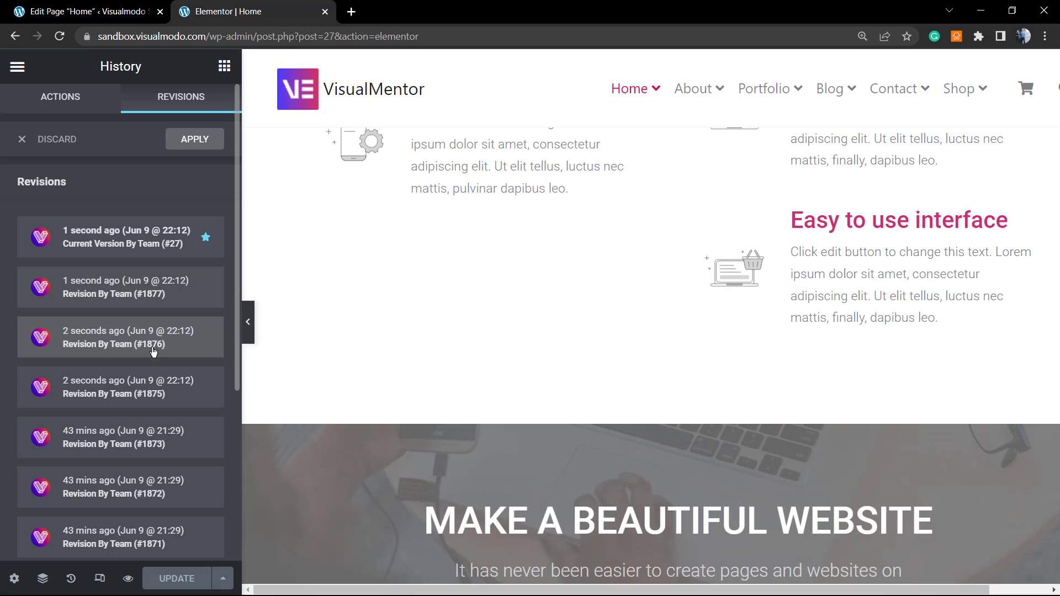
# - Apply Revision #1873 (Jun 9 @ 21:29) from the saved revisions to the page and update the page
pyautogui.click(166, 386)
pyautogui.scroll(-5, 121, 386)
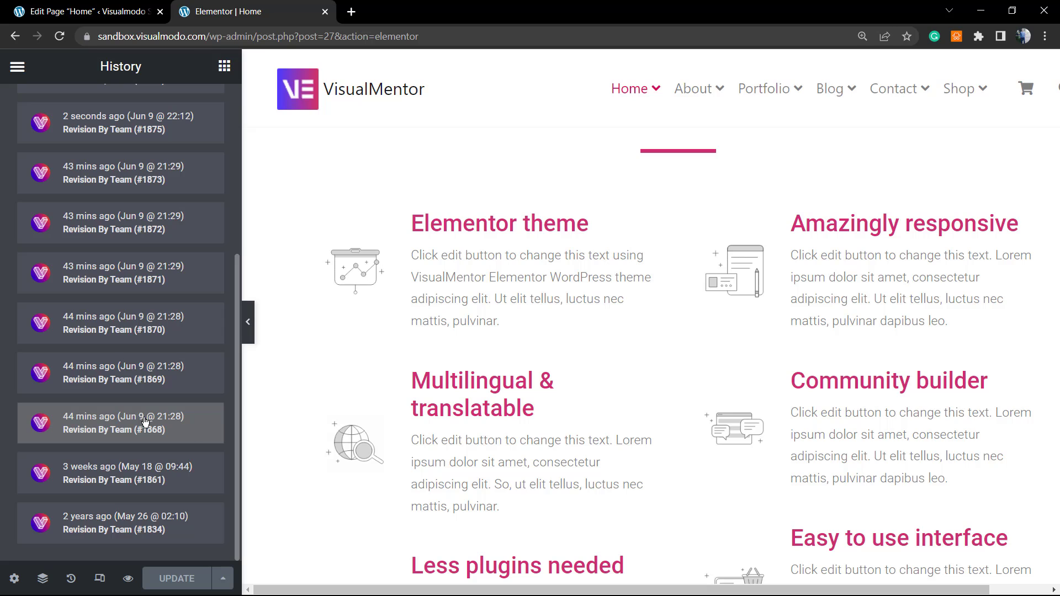
pyautogui.scroll(5, 145, 422)
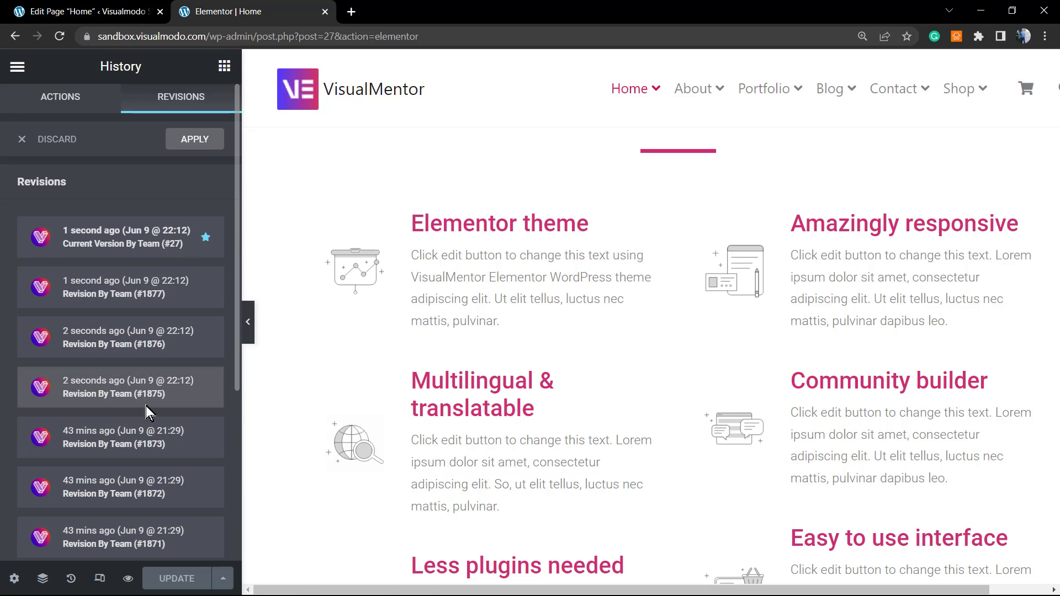
pyautogui.click(147, 443)
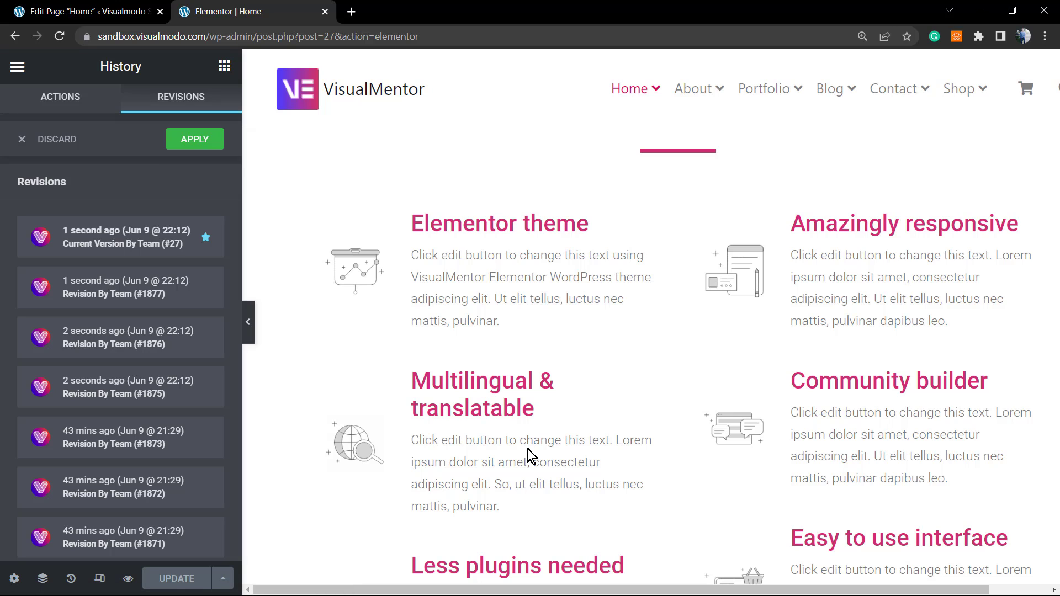
pyautogui.click(192, 145)
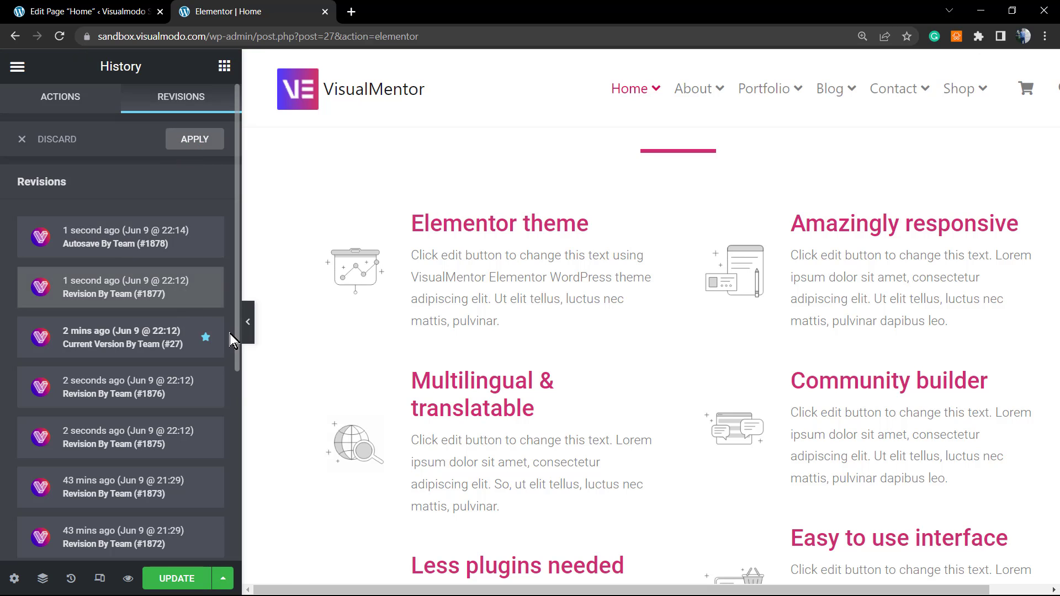
pyautogui.scroll(-10, 513, 365)
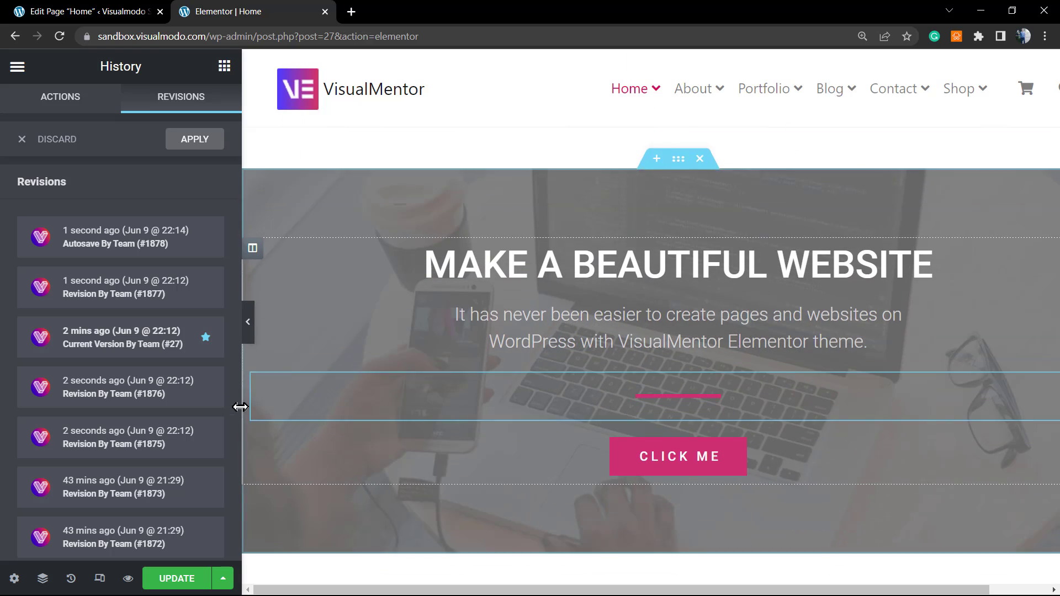
pyautogui.click(178, 580)
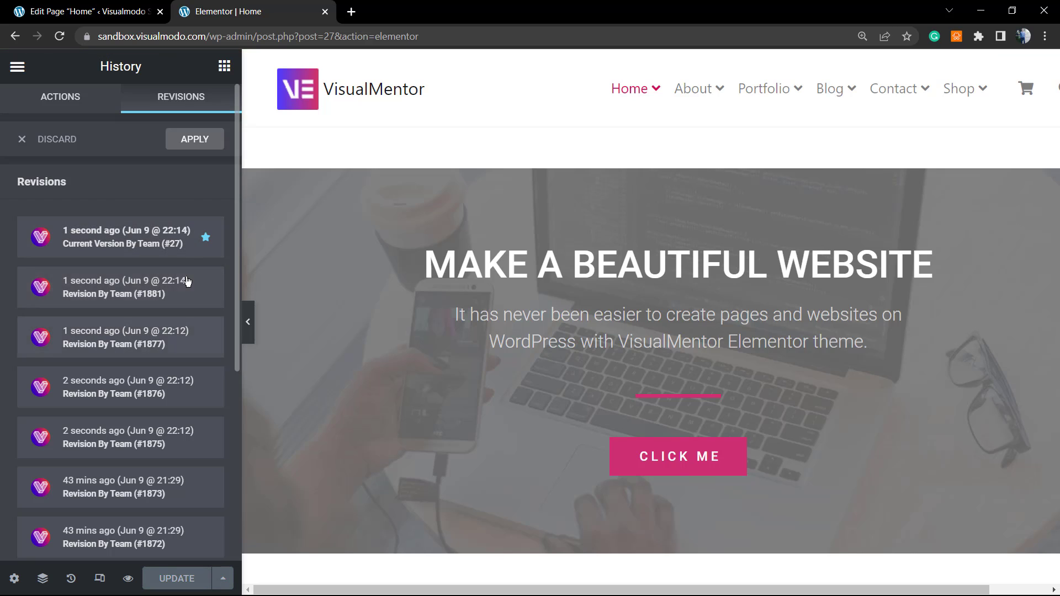
# - Check the banner and the VisualMentor Elementor WordPress Theme features section on the restored page
pyautogui.scroll(10, 498, 423)
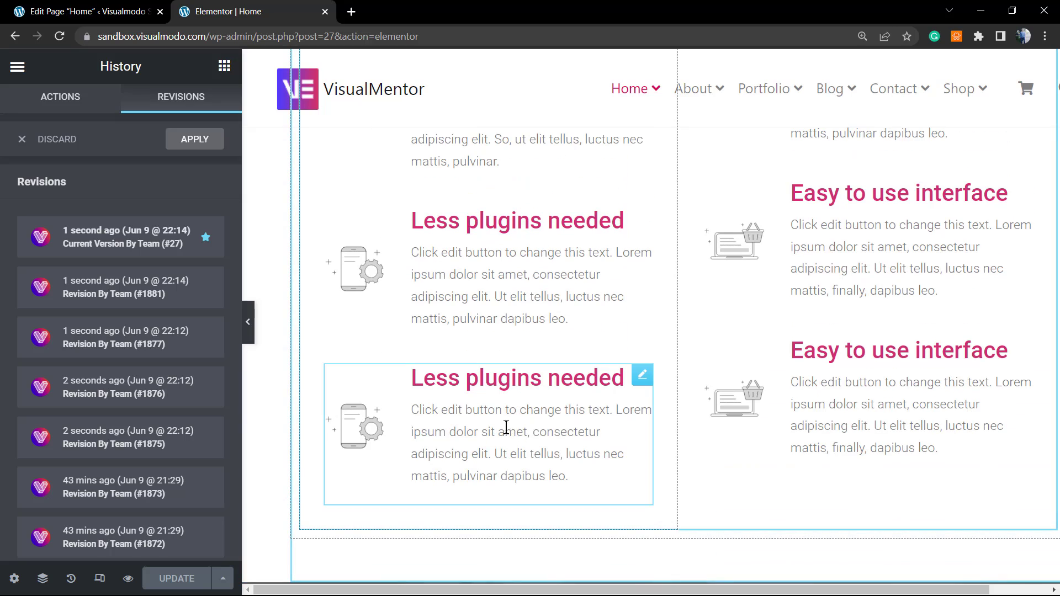
pyautogui.scroll(10, 499, 429)
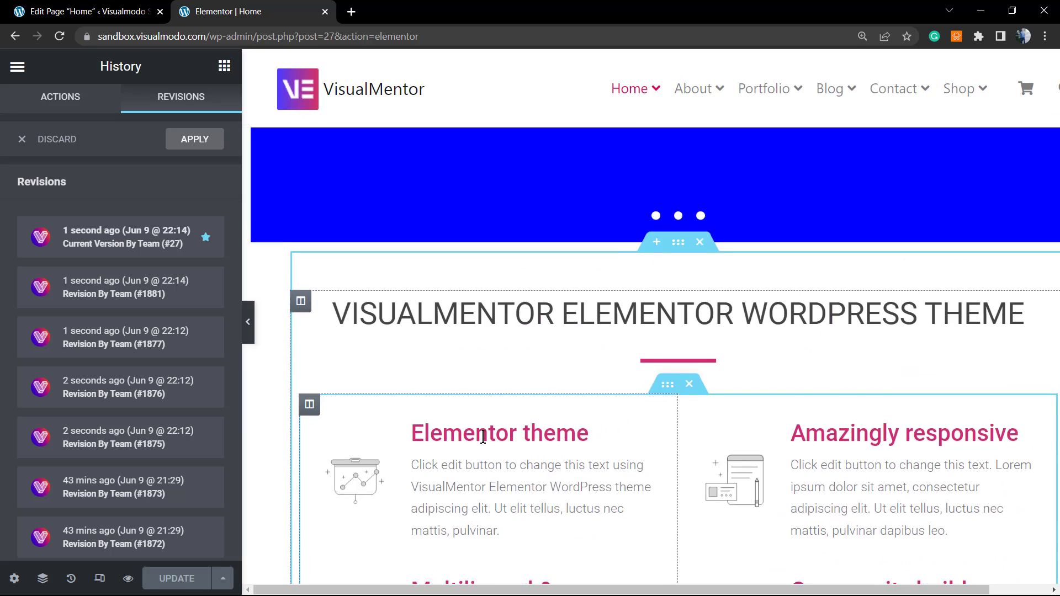
pyautogui.scroll(-8, 483, 436)
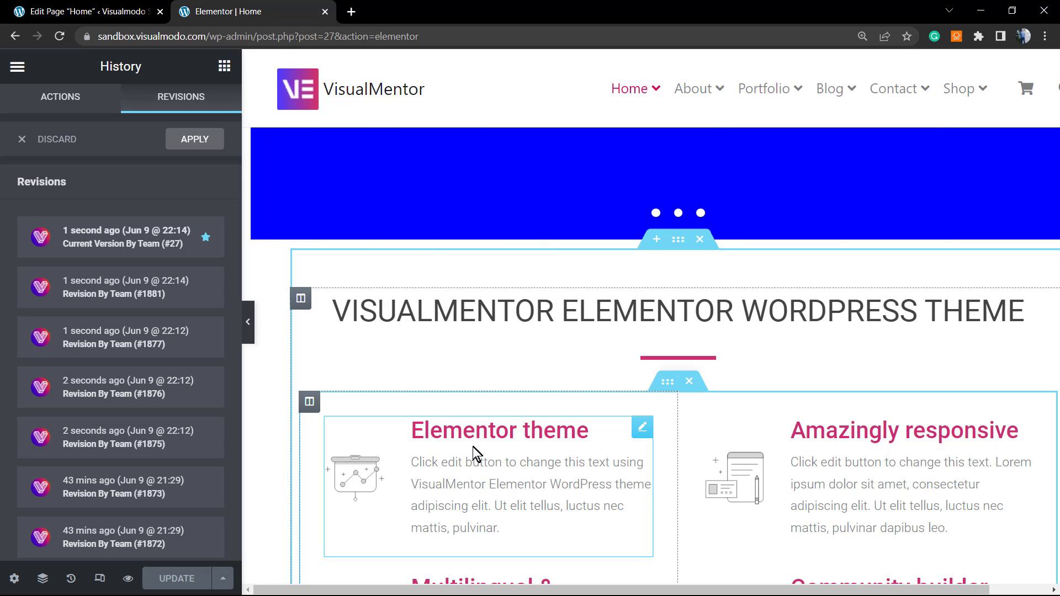
pyautogui.scroll(-8, 473, 450)
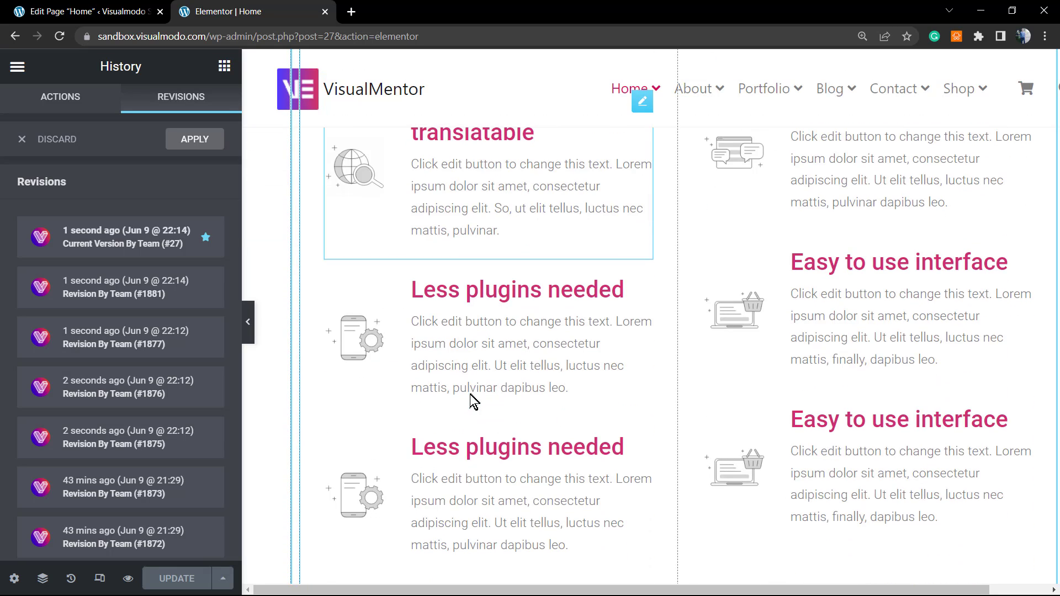
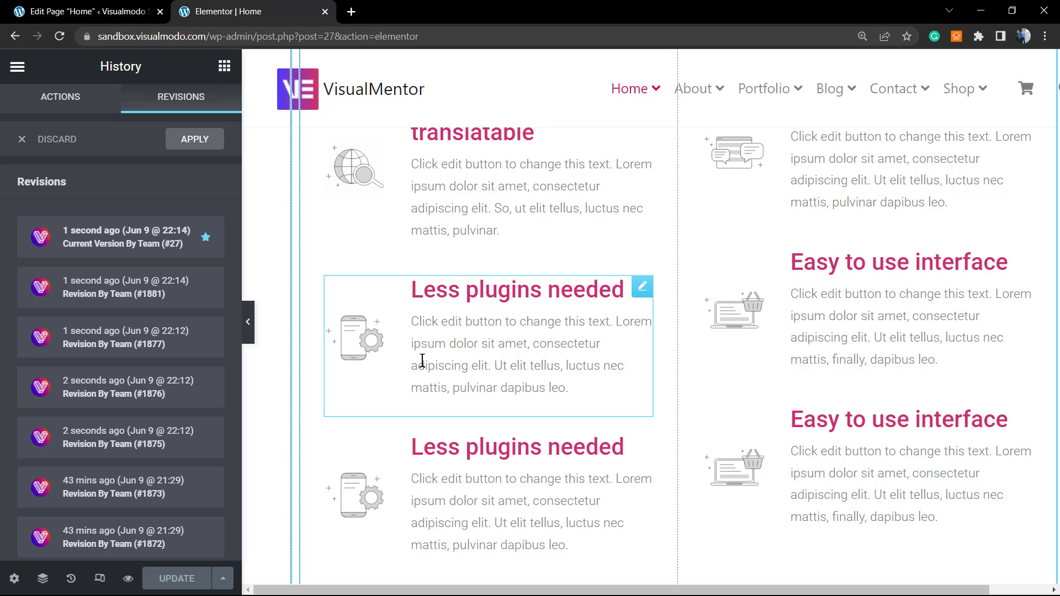
pyautogui.scroll(3, 452, 396)
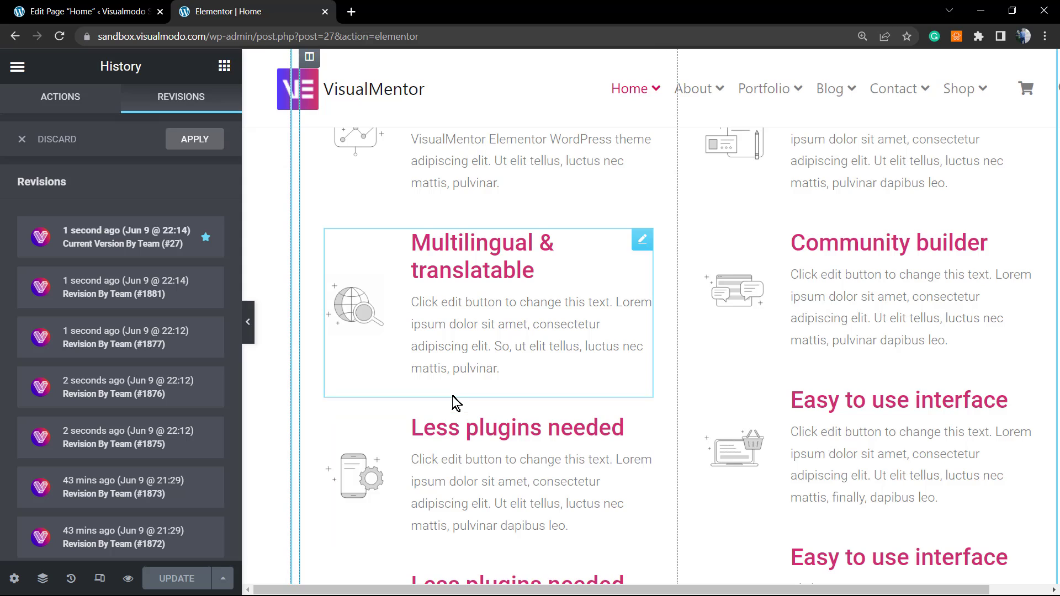
pyautogui.scroll(4, 452, 396)
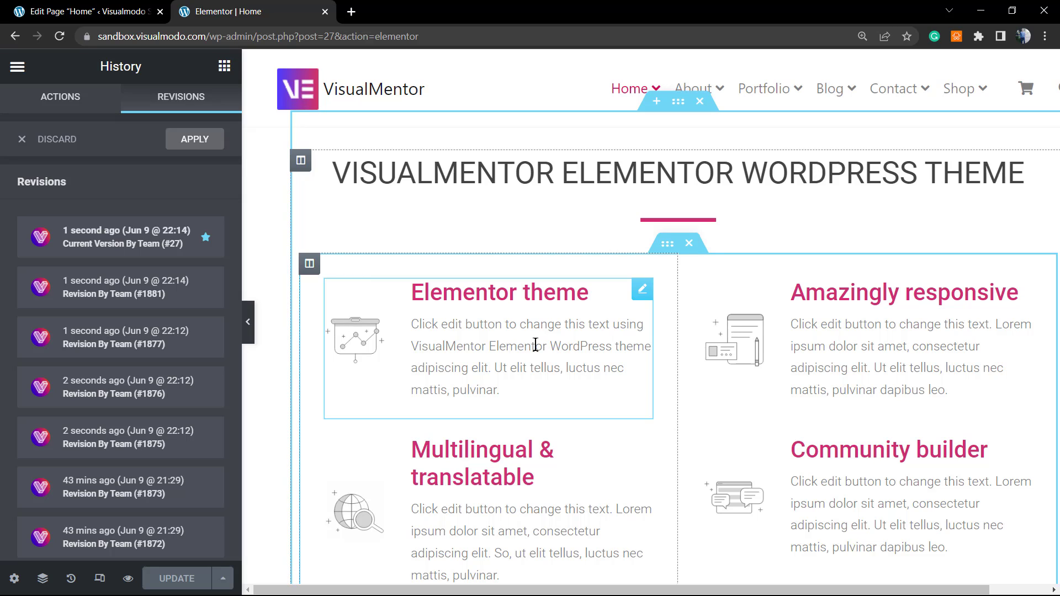
pyautogui.press('F11')
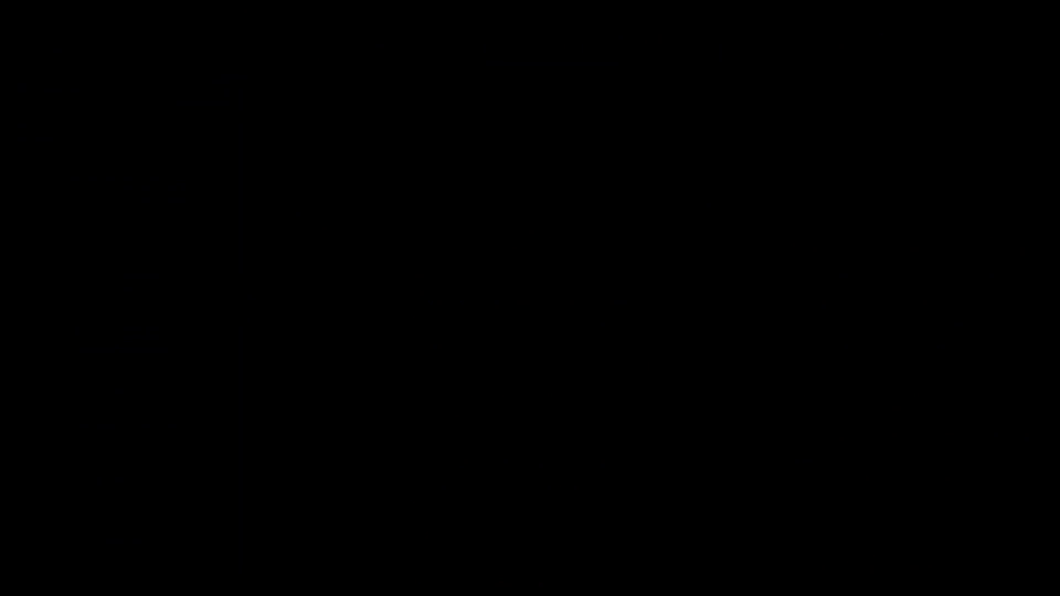